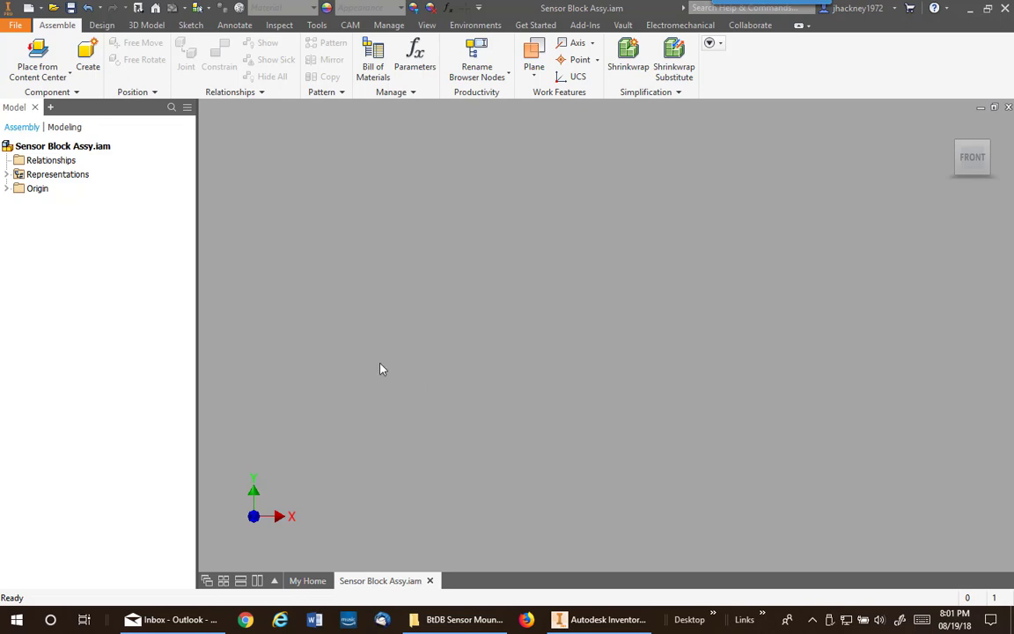
# Place Sensor Mount Block size 90000 from Content Center, grounded at the origin, as a single copy.
pyautogui.click(46, 55)
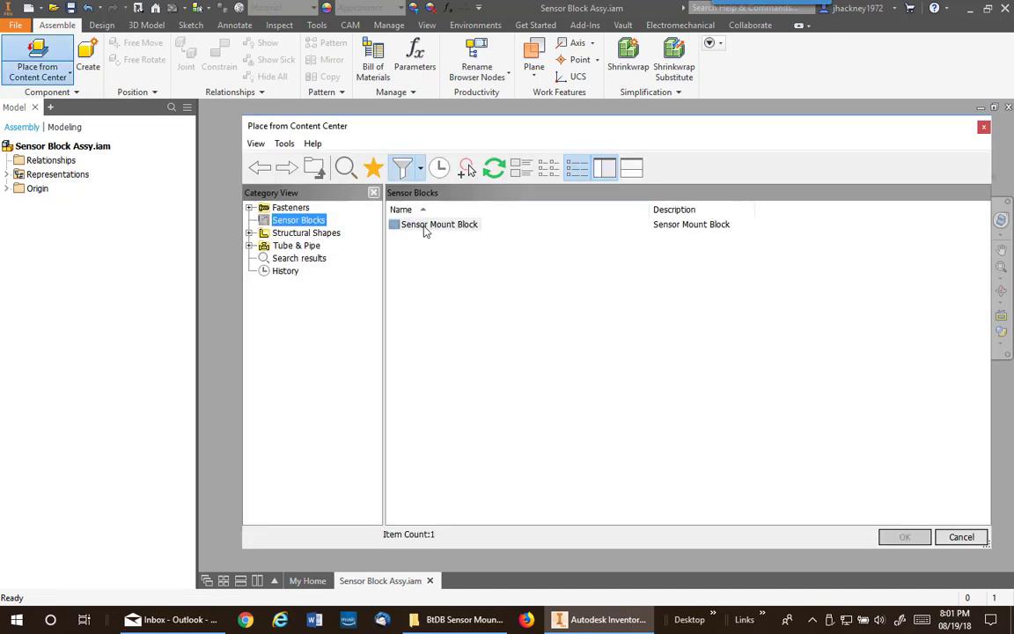
pyautogui.doubleClick(432, 225)
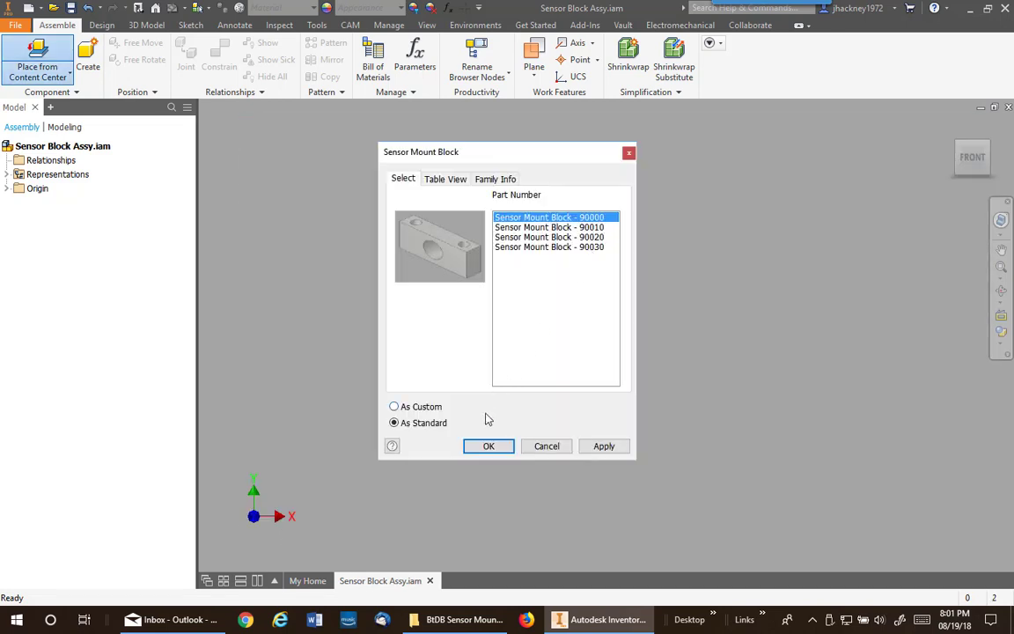
pyautogui.click(489, 445)
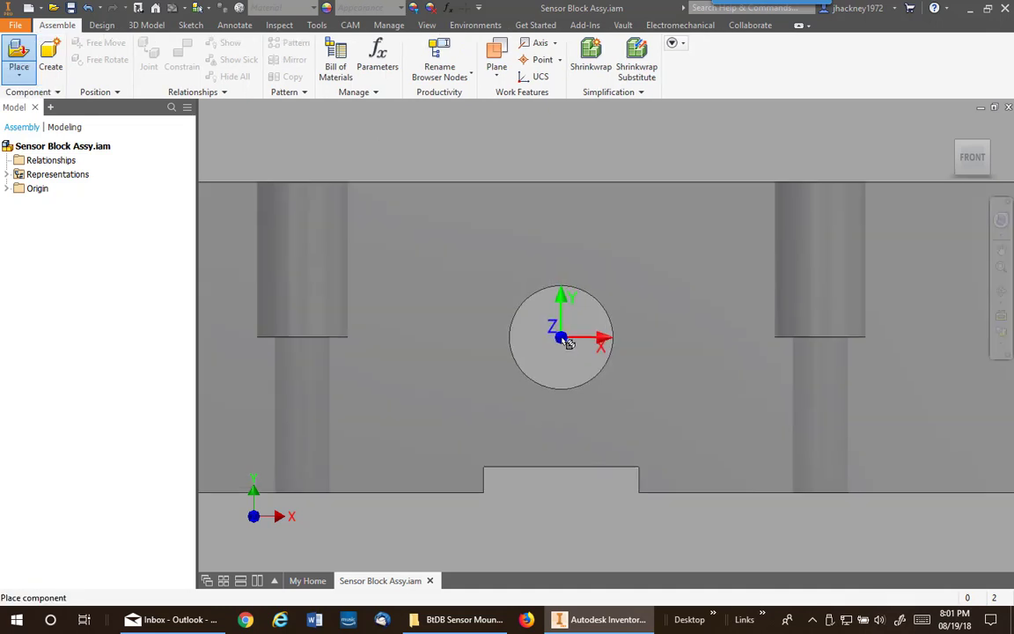
pyautogui.rightClick(563, 342)
pyautogui.click(629, 360)
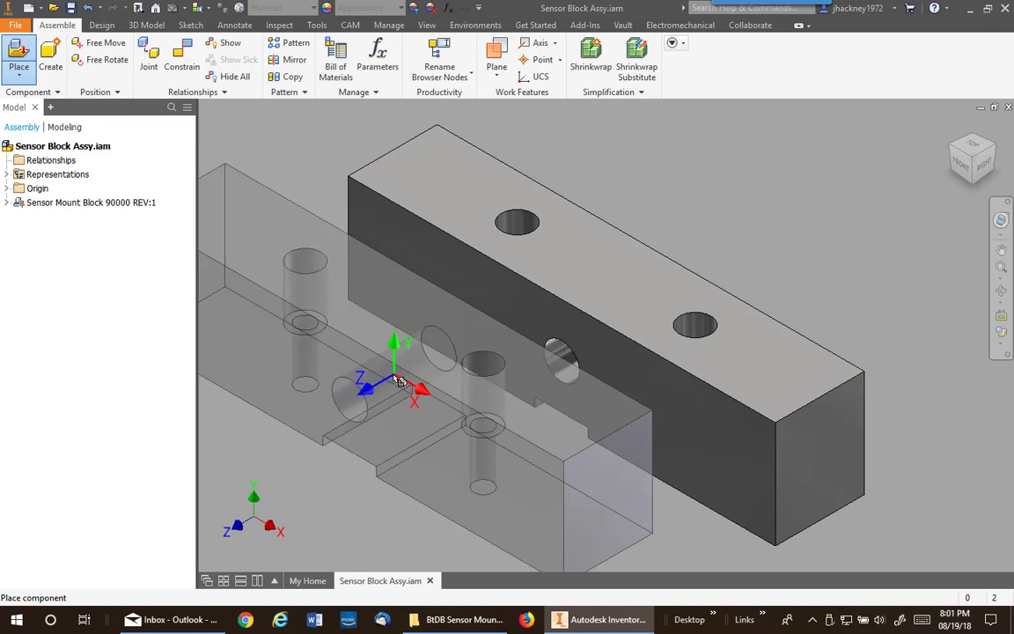
pyautogui.rightClick(392, 375)
pyautogui.click(445, 374)
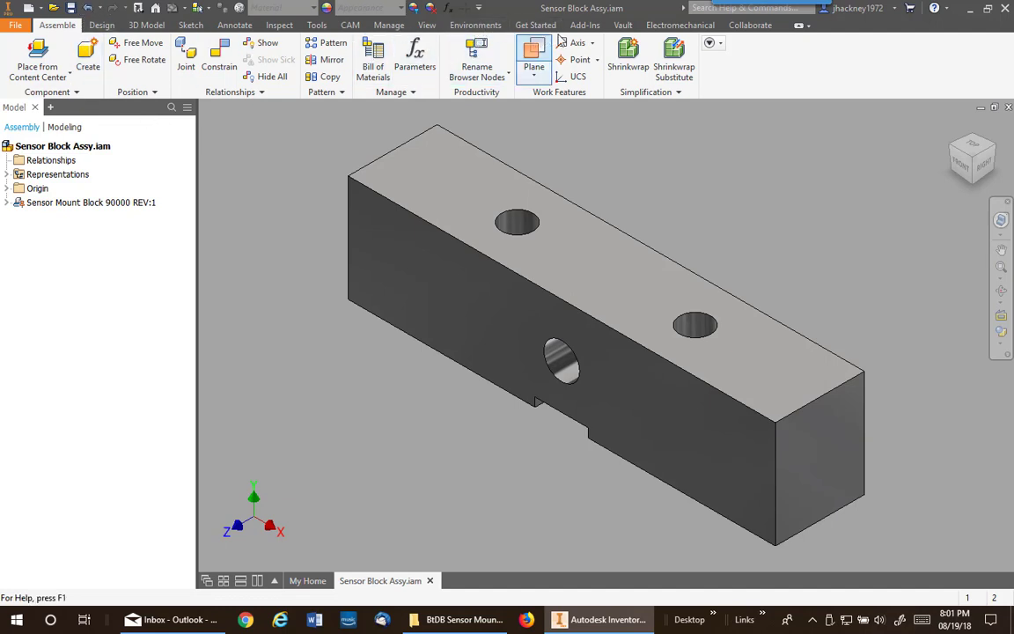
# Review the project's Content Center Files folder option, view the part folder in Explorer, then return to Inventor.
pyautogui.click(526, 24)
pyautogui.click(101, 53)
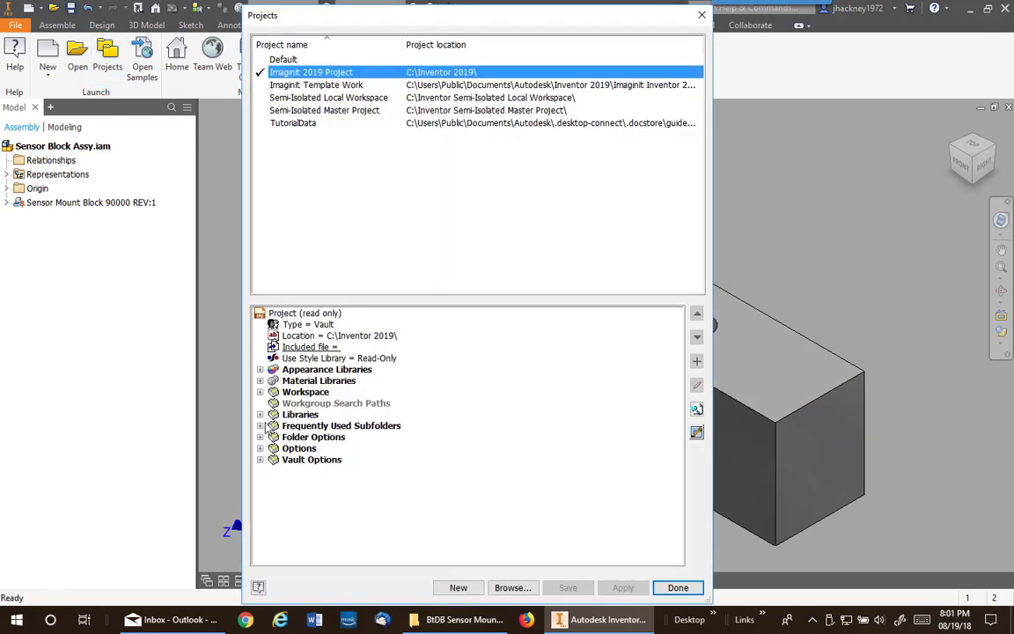
pyautogui.click(260, 437)
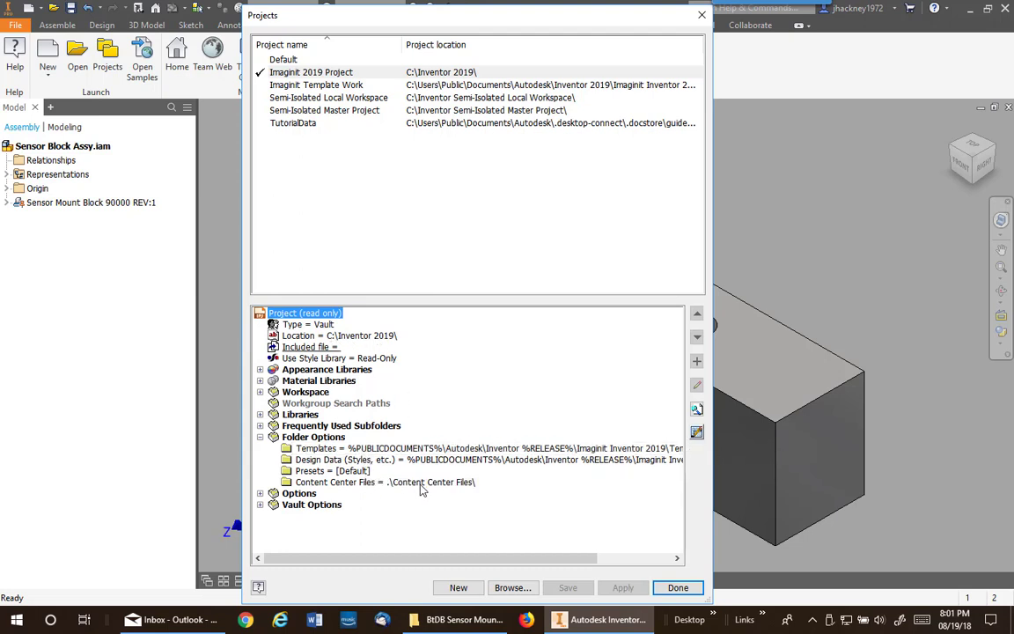
pyautogui.click(675, 587)
pyautogui.click(480, 618)
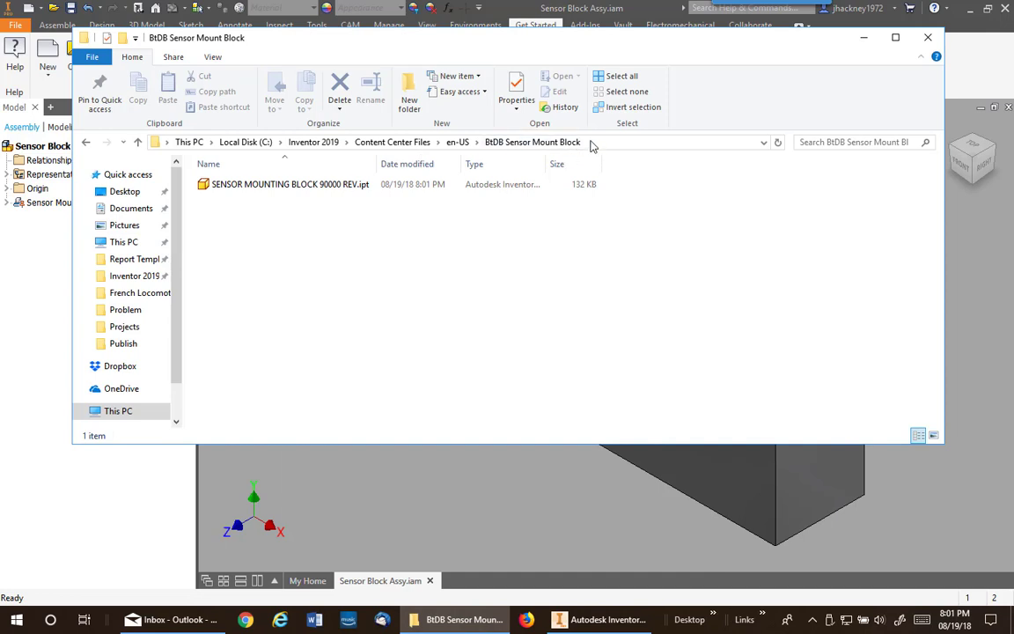
pyautogui.click(480, 490)
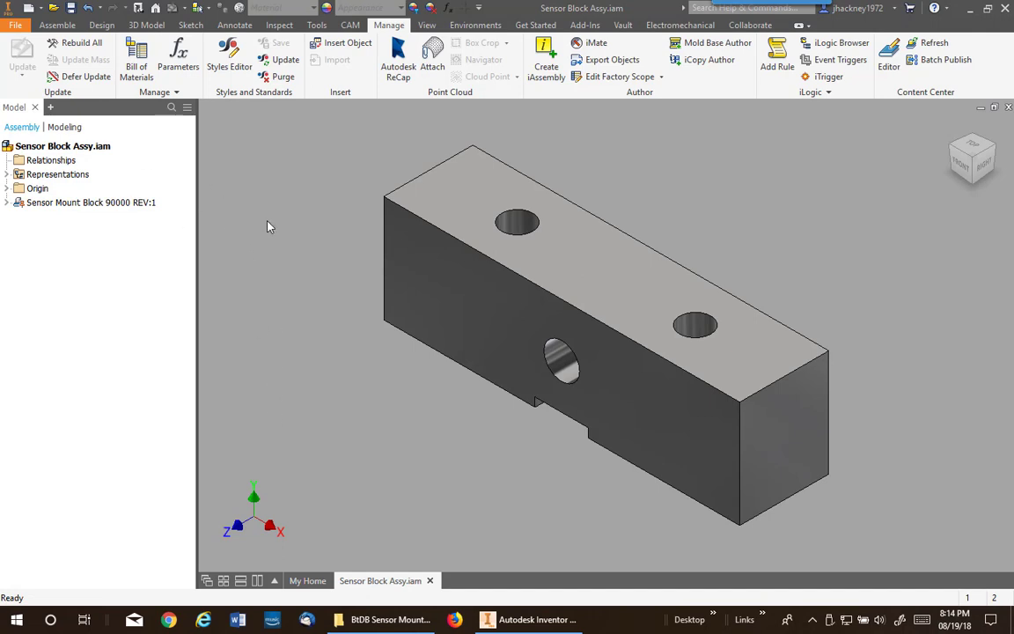
# Set row 1's Length to 5.0 in the Sensor Mount Block family table and publish it.
pyautogui.click(891, 63)
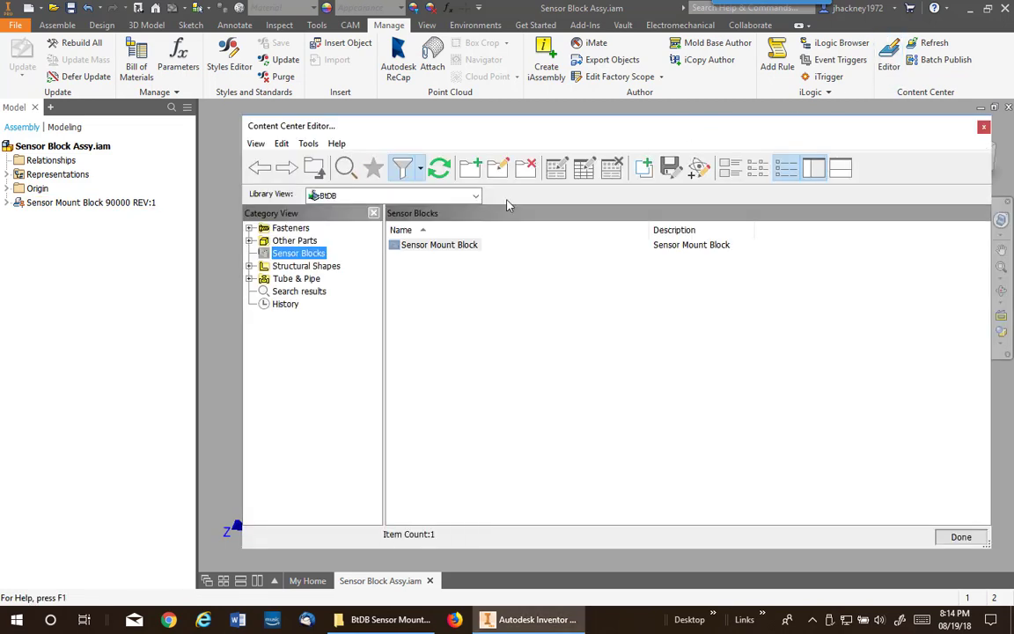
pyautogui.rightClick(450, 249)
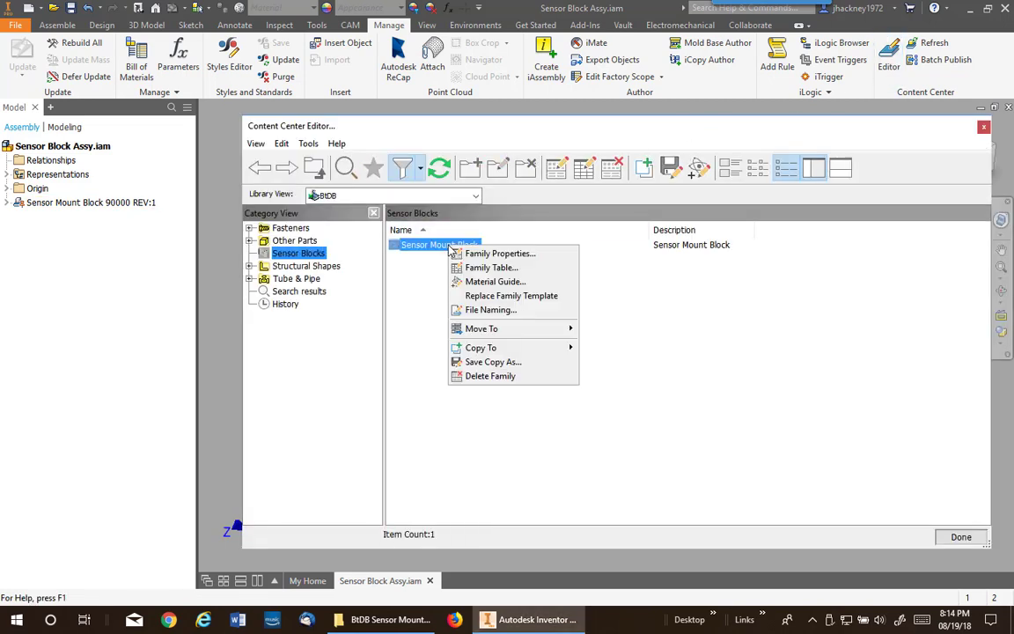
pyautogui.click(491, 268)
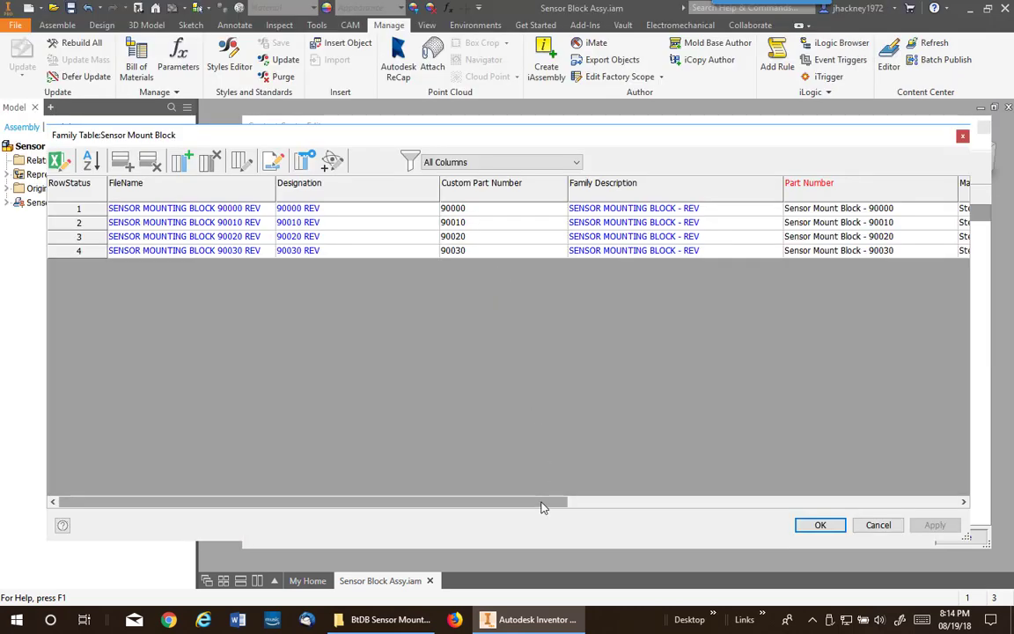
pyautogui.moveTo(544, 503); pyautogui.dragTo(717, 507)
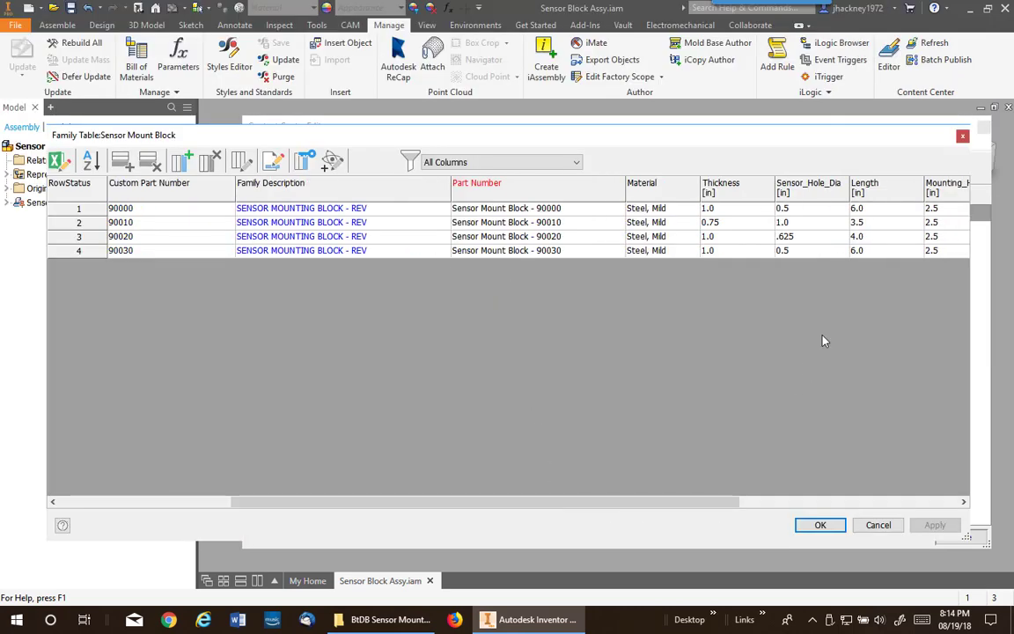
pyautogui.click(867, 209)
pyautogui.write('5')
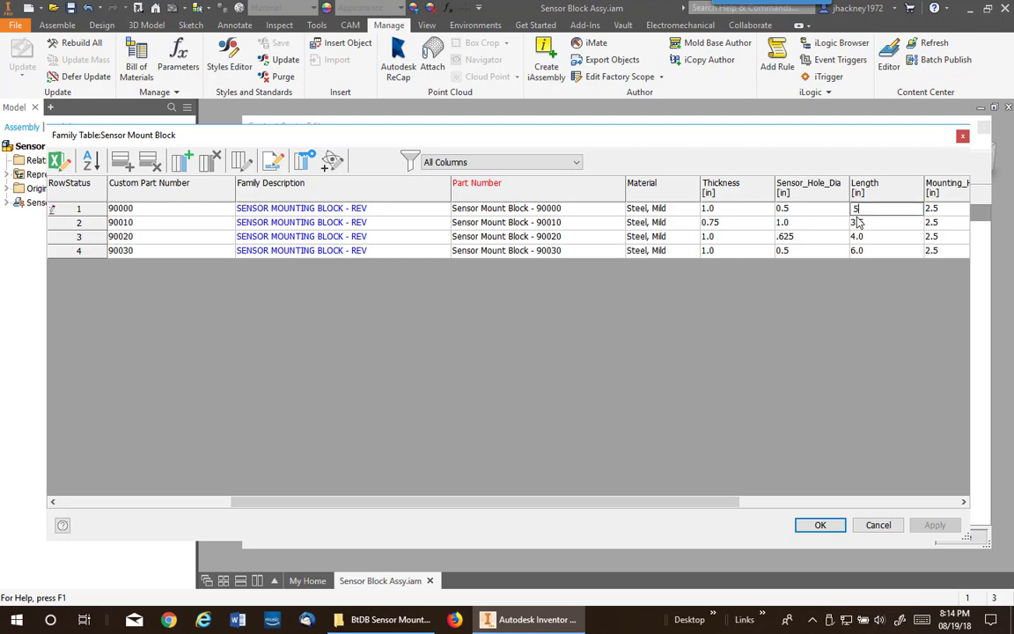
pyautogui.write('.0')
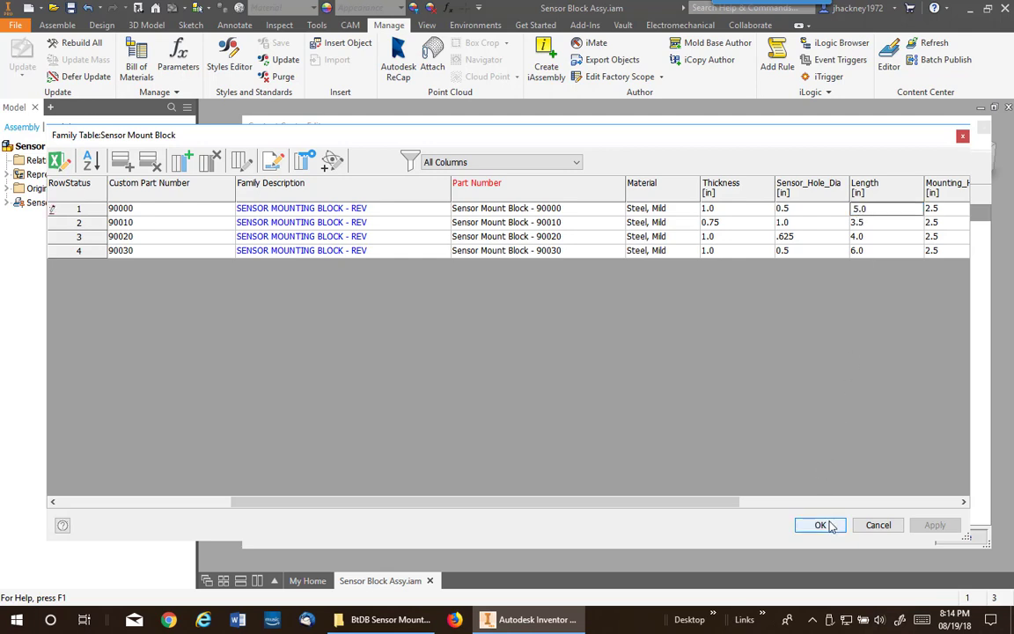
pyautogui.click(820, 525)
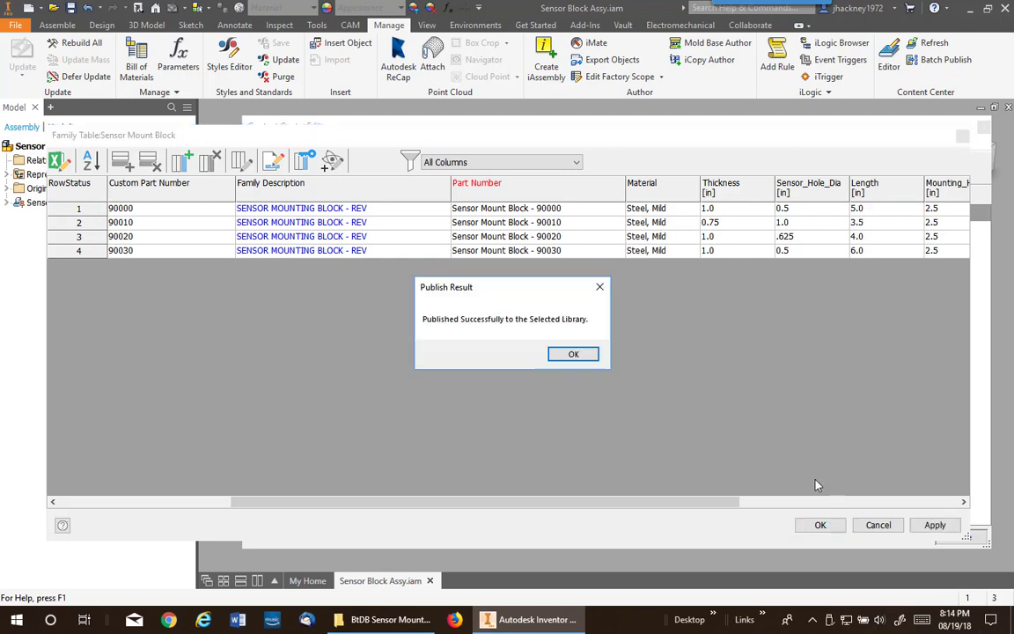
pyautogui.click(573, 355)
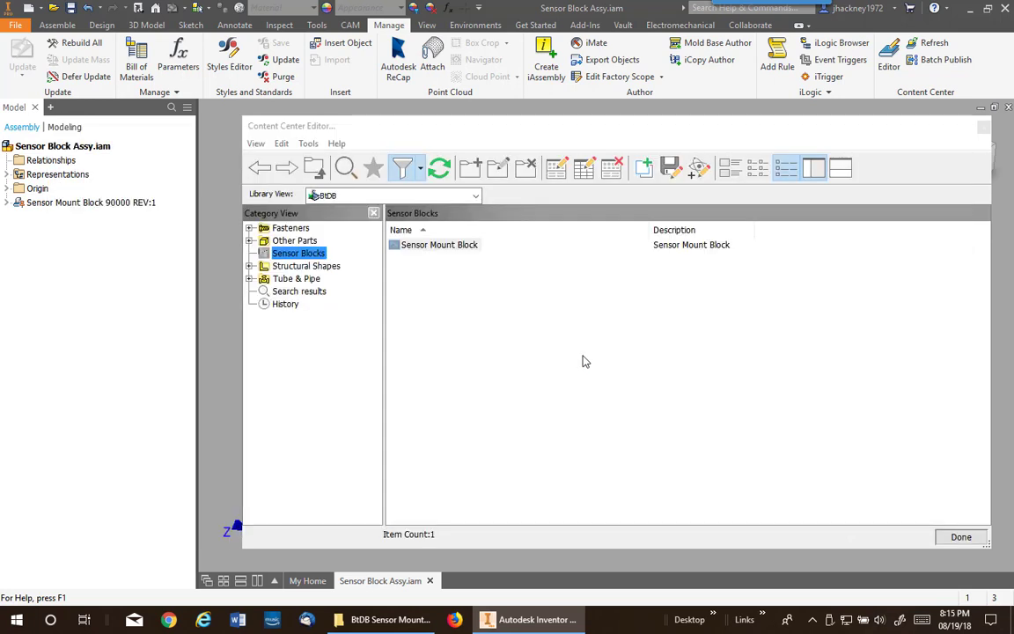
pyautogui.click(962, 537)
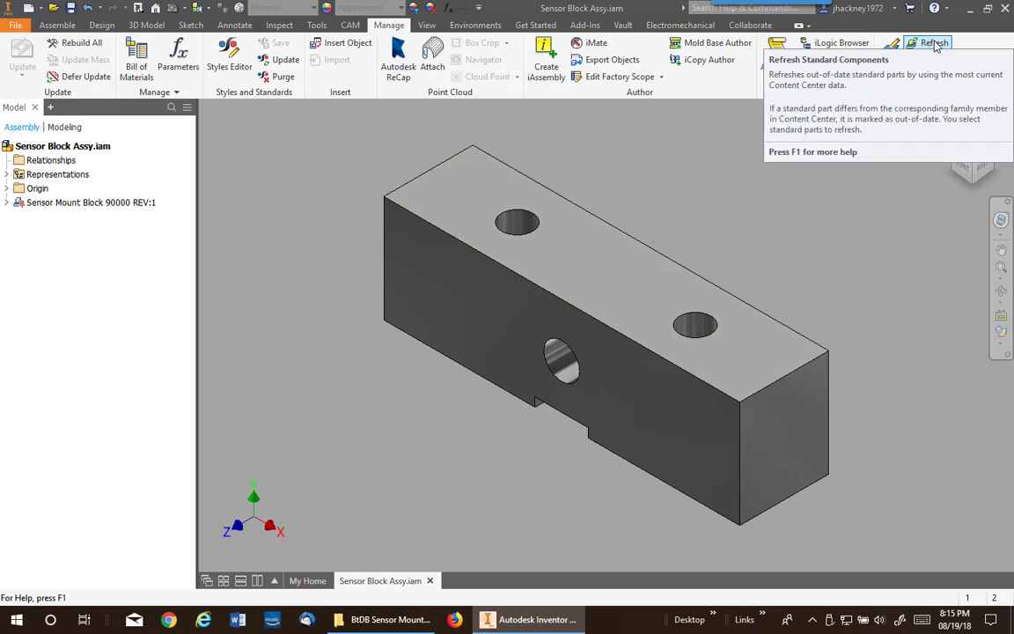
pyautogui.click(935, 44)
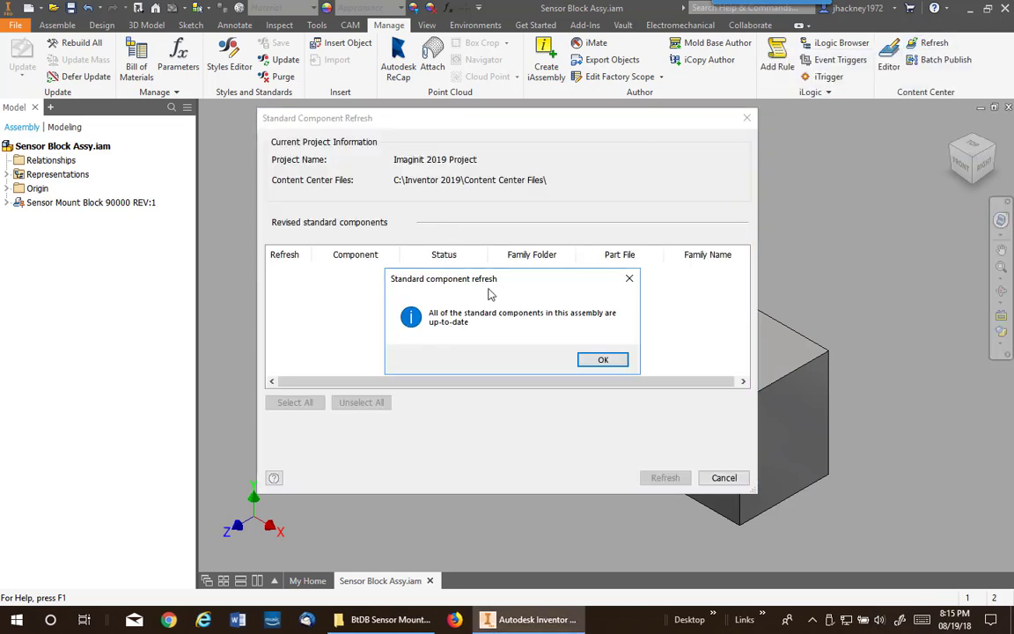
pyautogui.moveTo(507, 290)
pyautogui.mouseDown()
pyautogui.moveTo(477, 289)
pyautogui.moveTo(489, 287)
pyautogui.mouseUp()
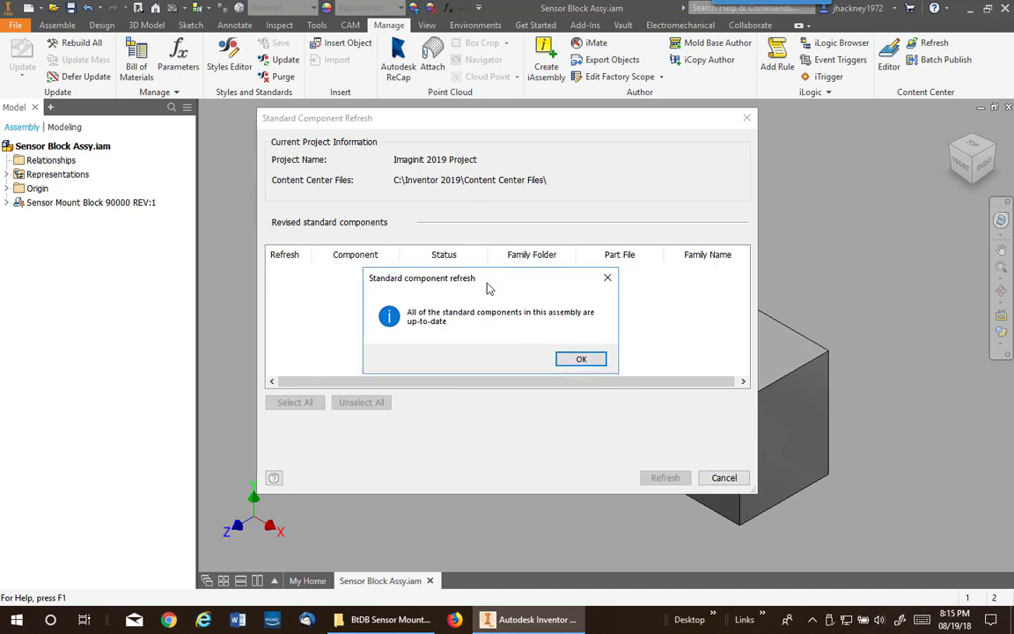
pyautogui.click(582, 360)
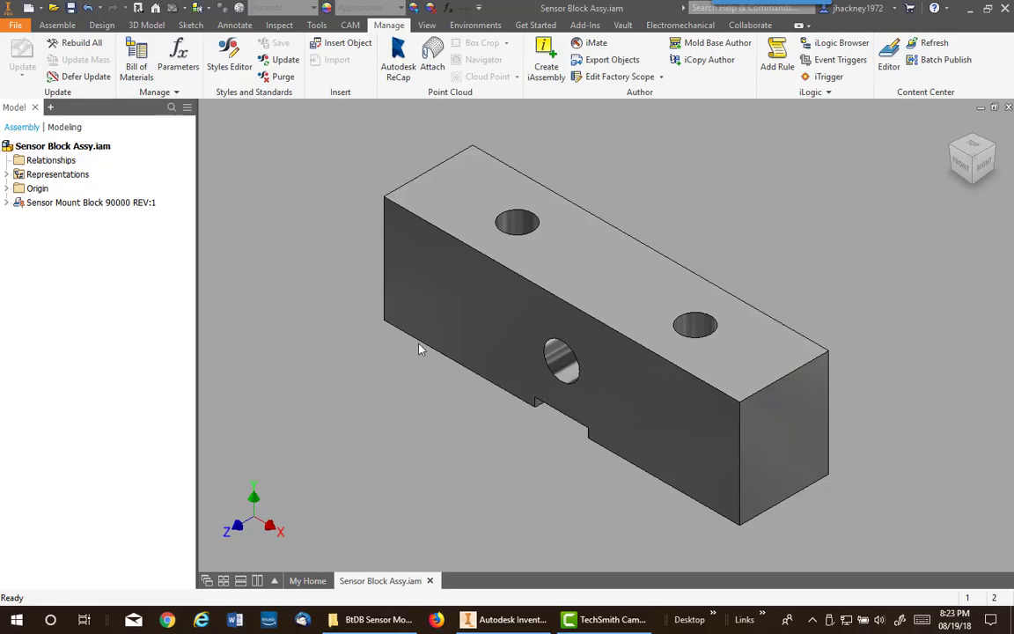
# Reopen the Sensor Mount Block family table in the Content Center Editor.
pyautogui.click(888, 58)
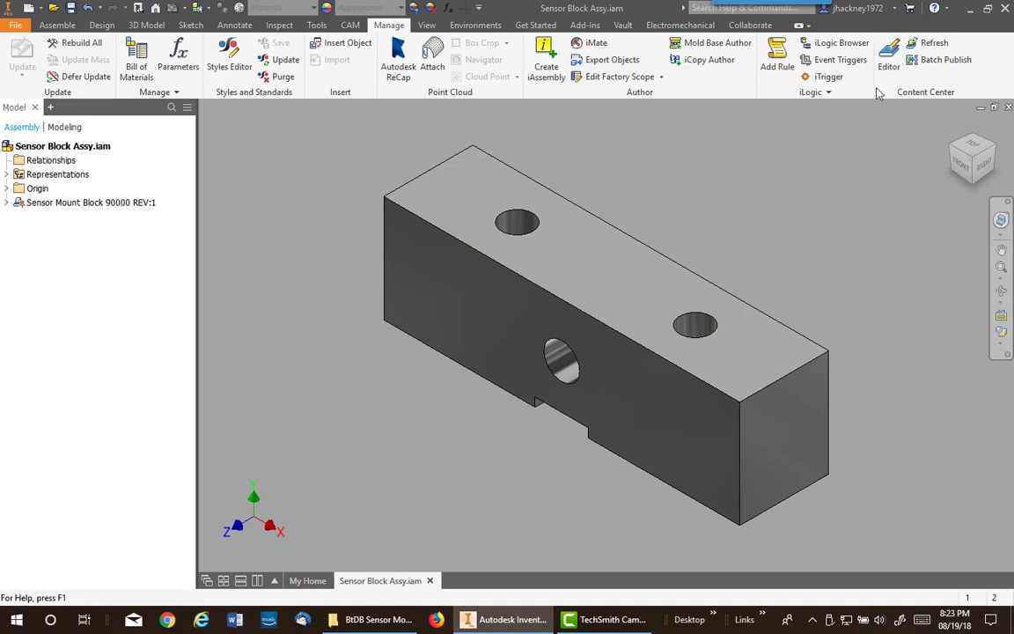
pyautogui.rightClick(432, 247)
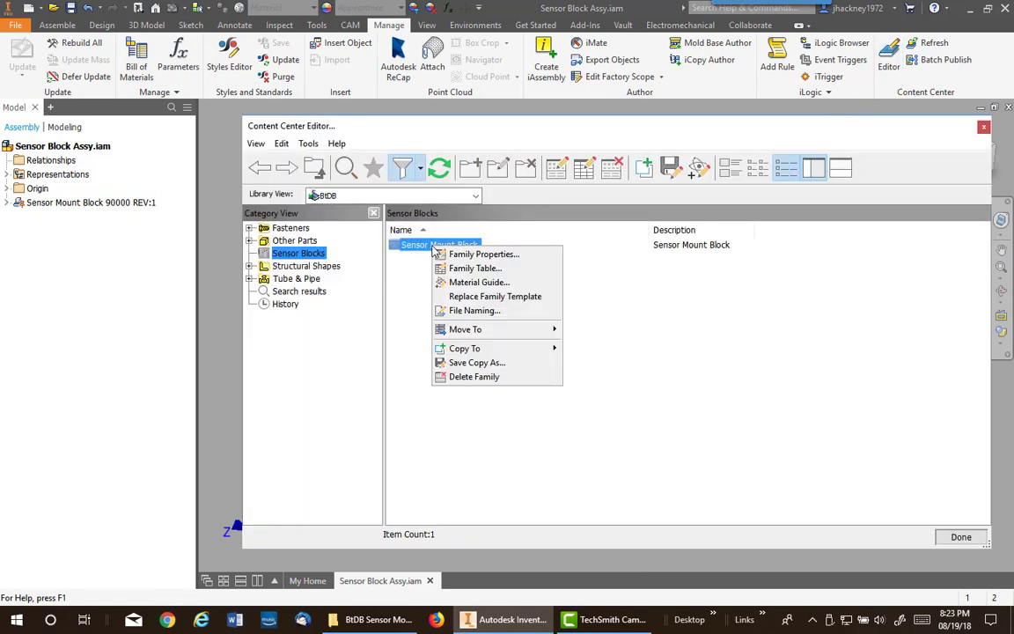
pyautogui.click(478, 264)
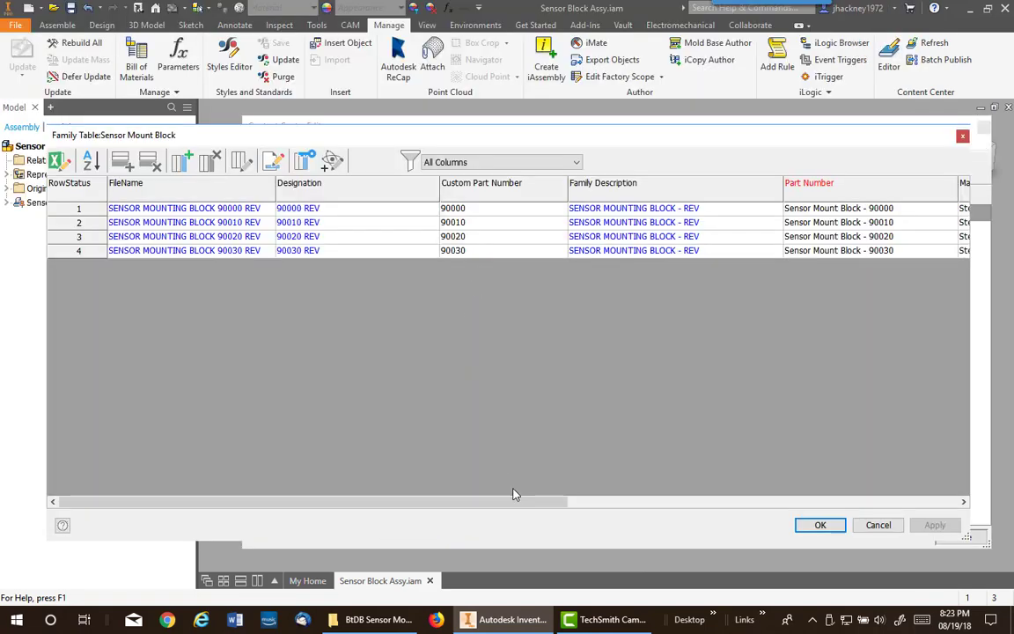
pyautogui.moveTo(527, 505); pyautogui.dragTo(773, 508)
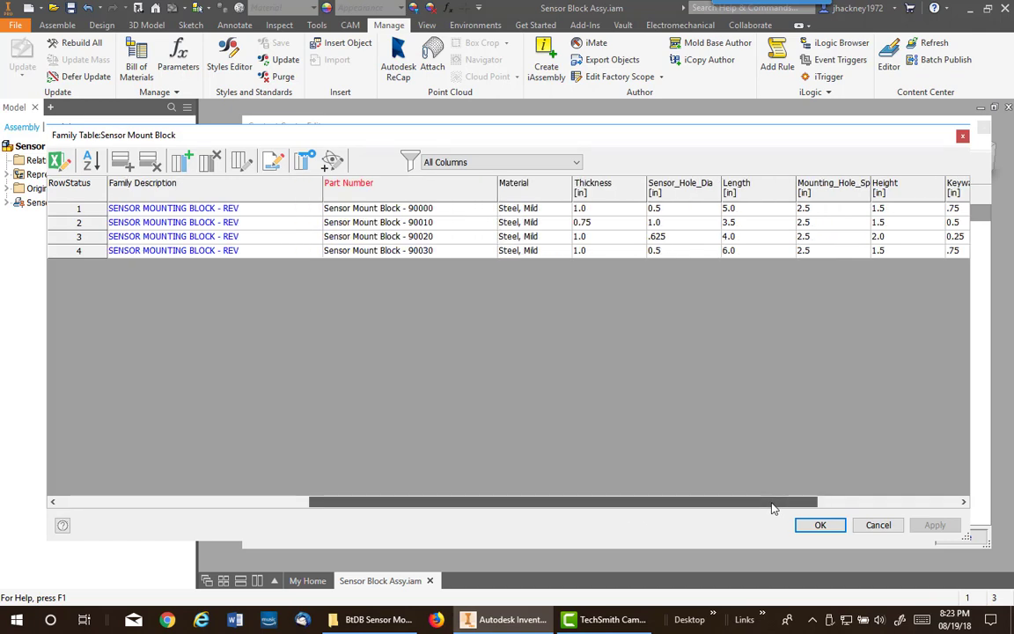
# Inspect the Length column properties without changes, then select row 1's Revision Level cell.
pyautogui.rightClick(757, 192)
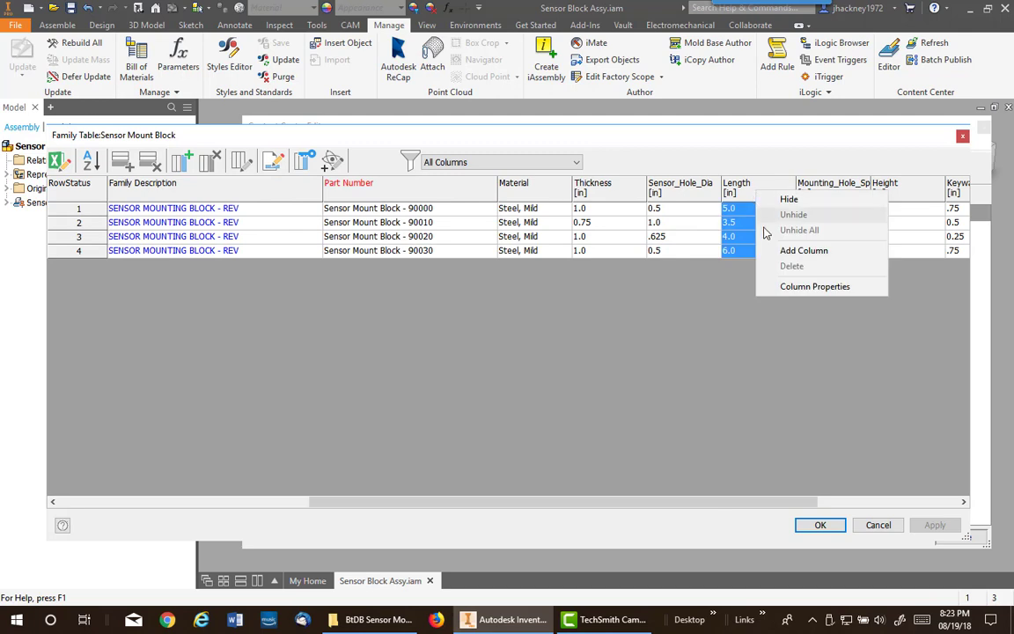
pyautogui.click(815, 287)
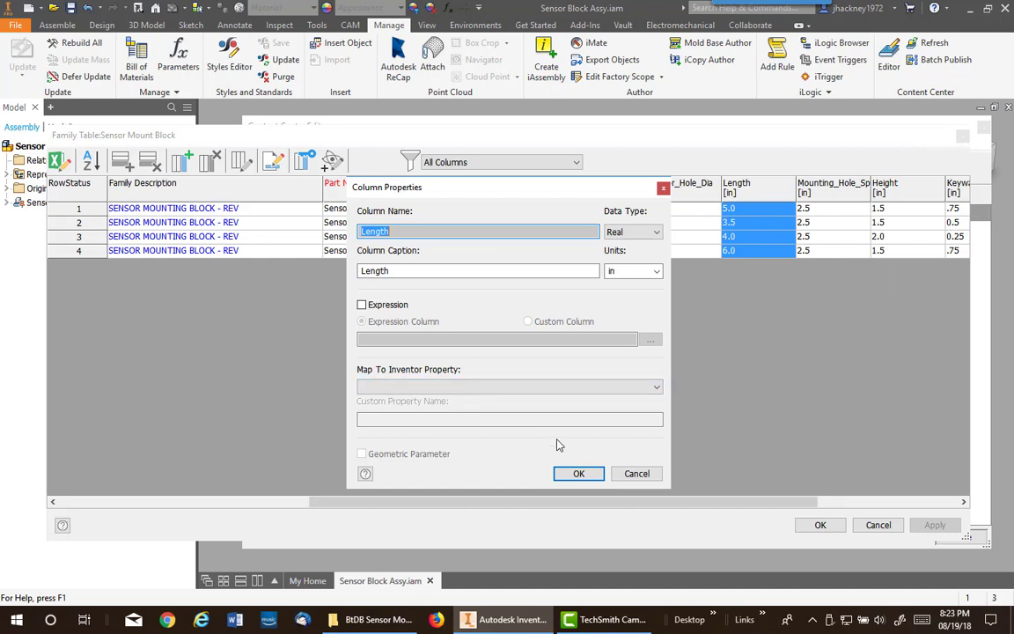
pyautogui.click(636, 473)
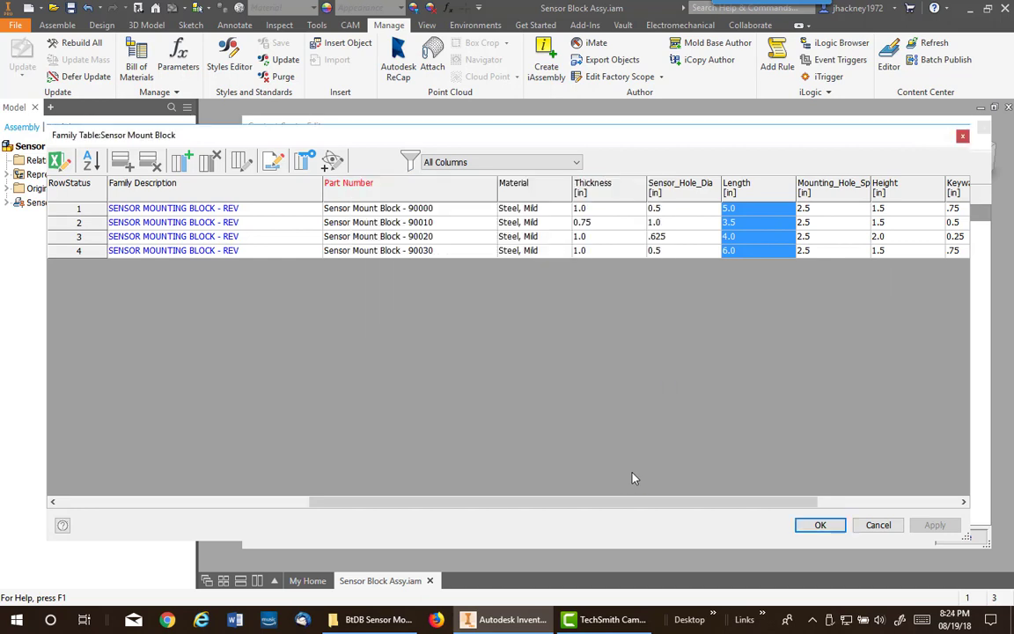
pyautogui.moveTo(678, 504); pyautogui.dragTo(781, 503)
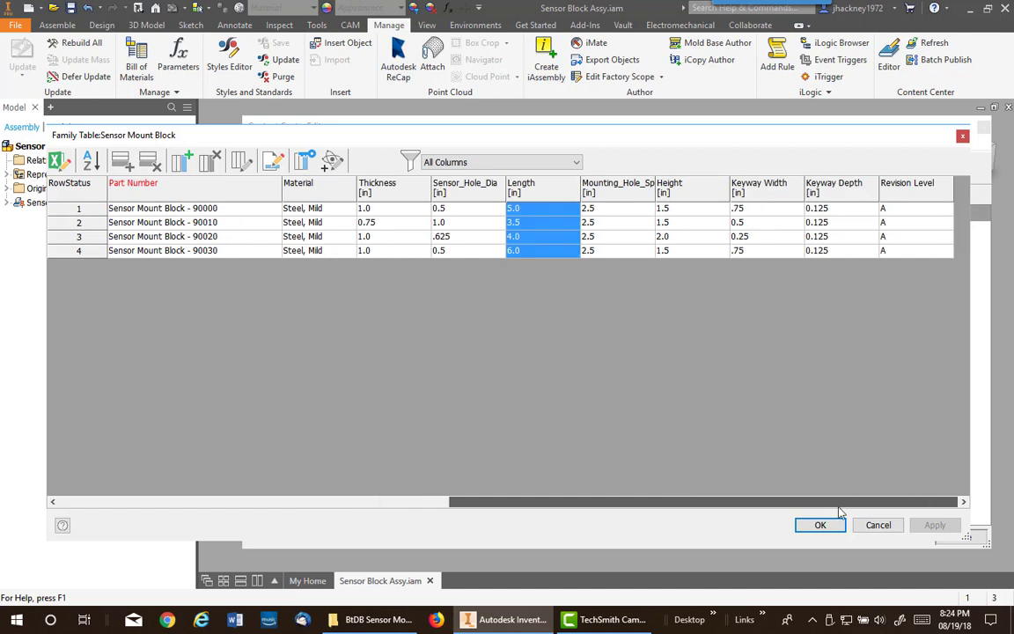
pyautogui.click(907, 212)
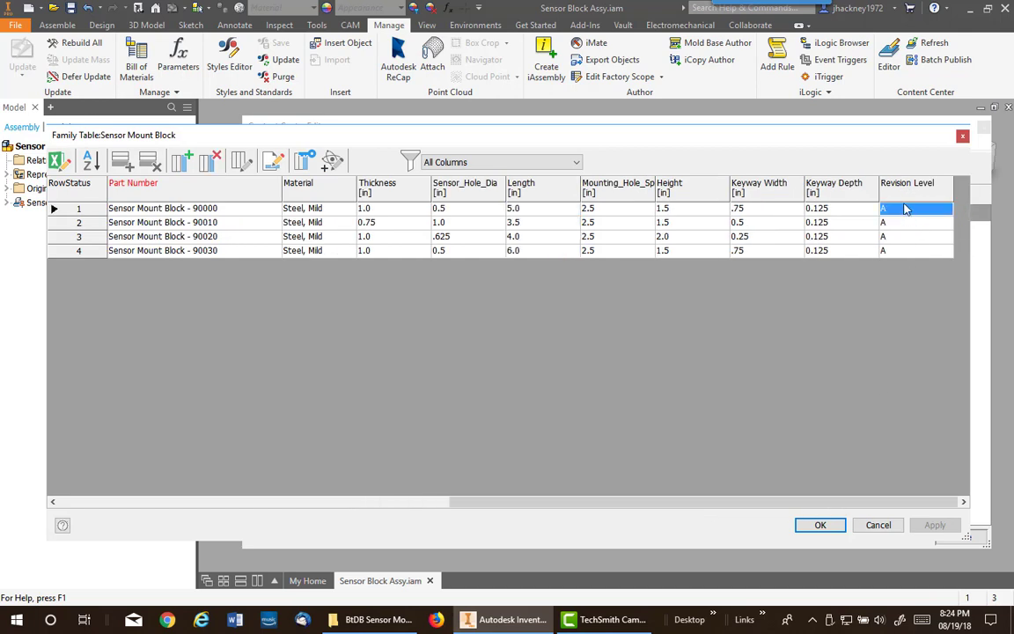
# Enter revision B for row 1 and review the Revision Level column properties.
pyautogui.write('B')
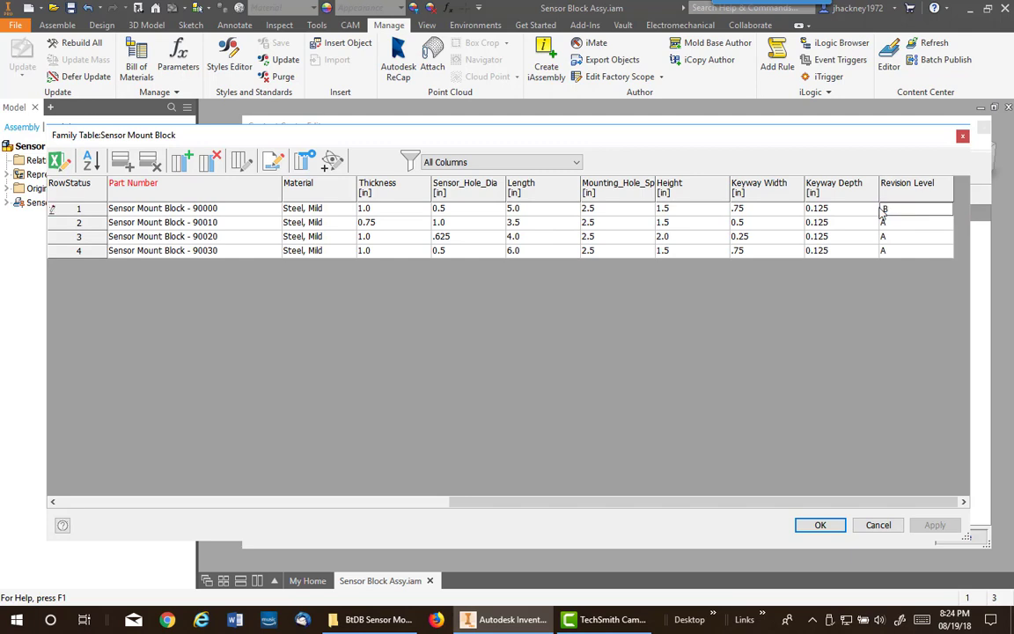
pyautogui.rightClick(883, 190)
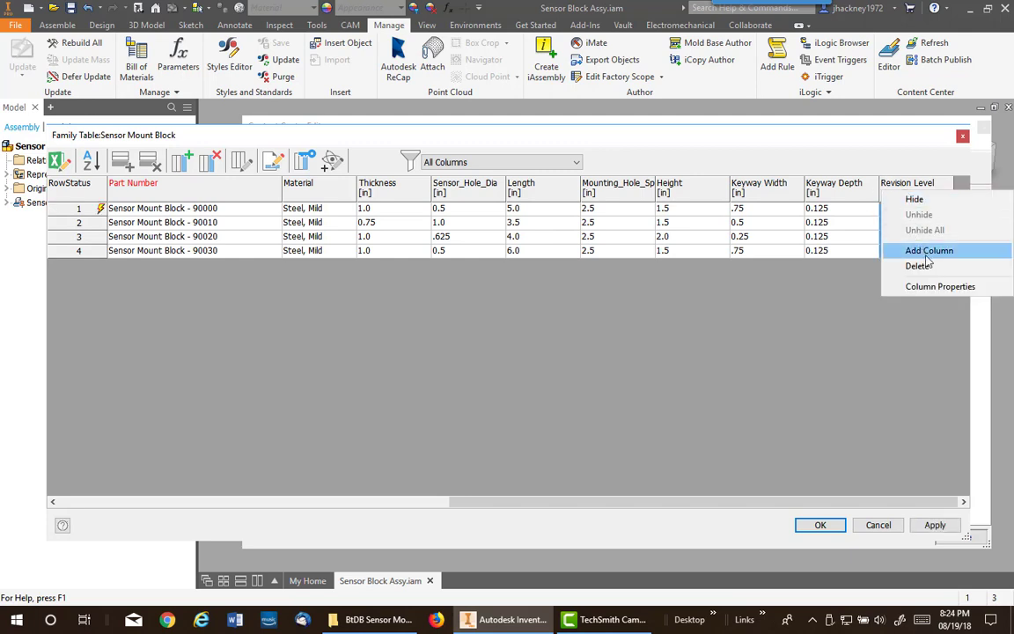
pyautogui.click(933, 286)
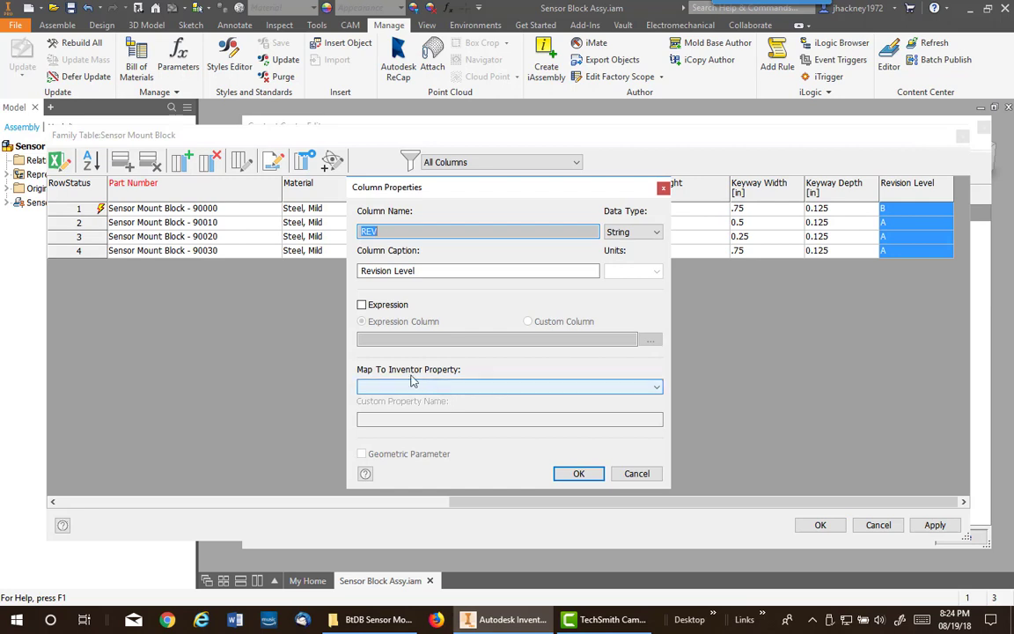
pyautogui.click(638, 474)
pyautogui.moveTo(638, 502); pyautogui.dragTo(318, 445)
# Append the REV parameter to the Family Description column expression.
pyautogui.click(508, 195)
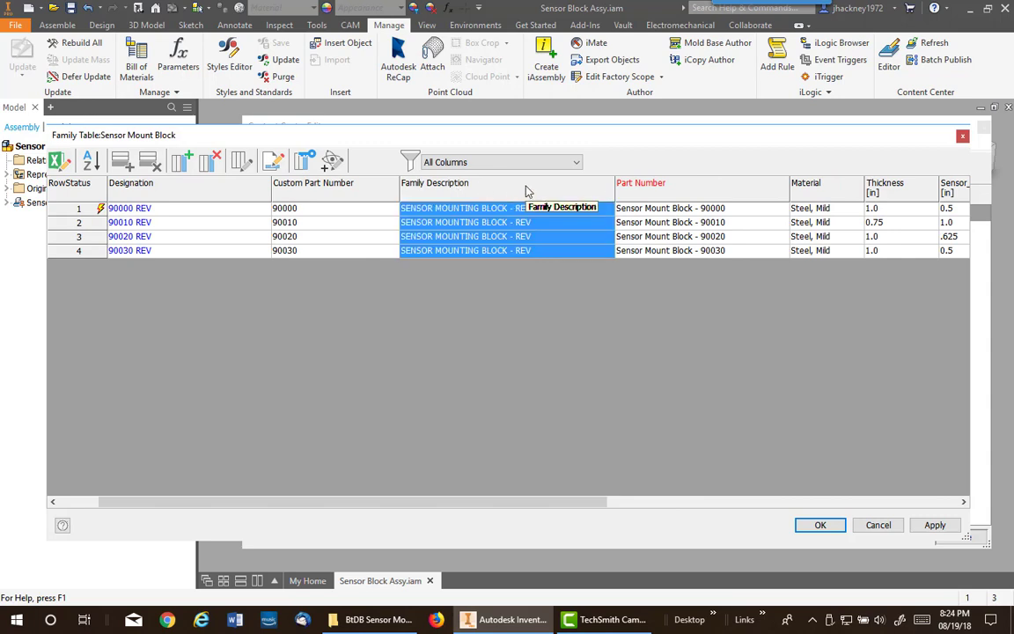
pyautogui.rightClick(526, 193)
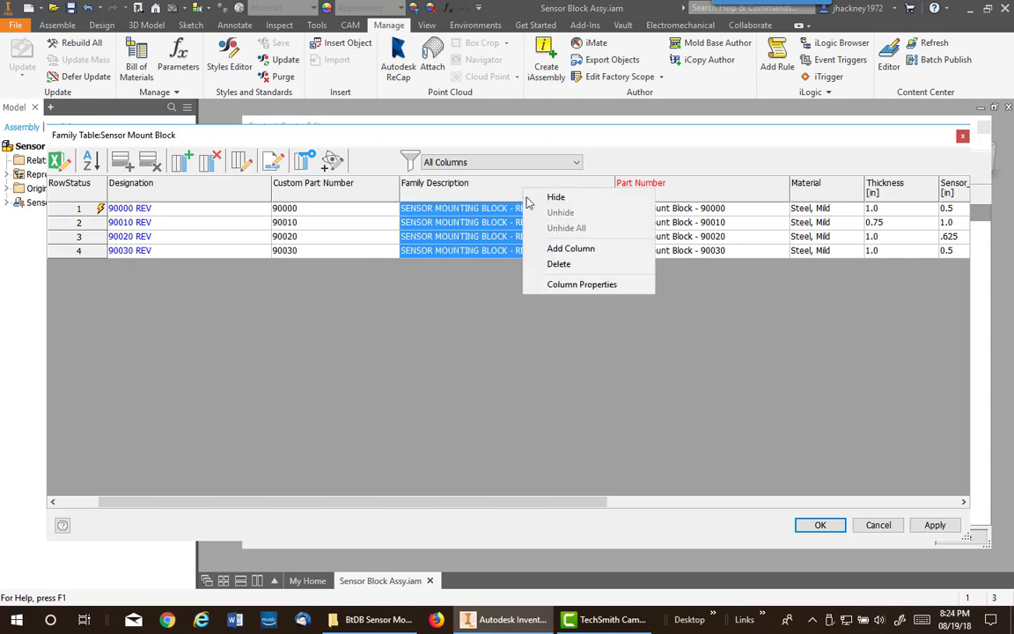
pyautogui.click(581, 285)
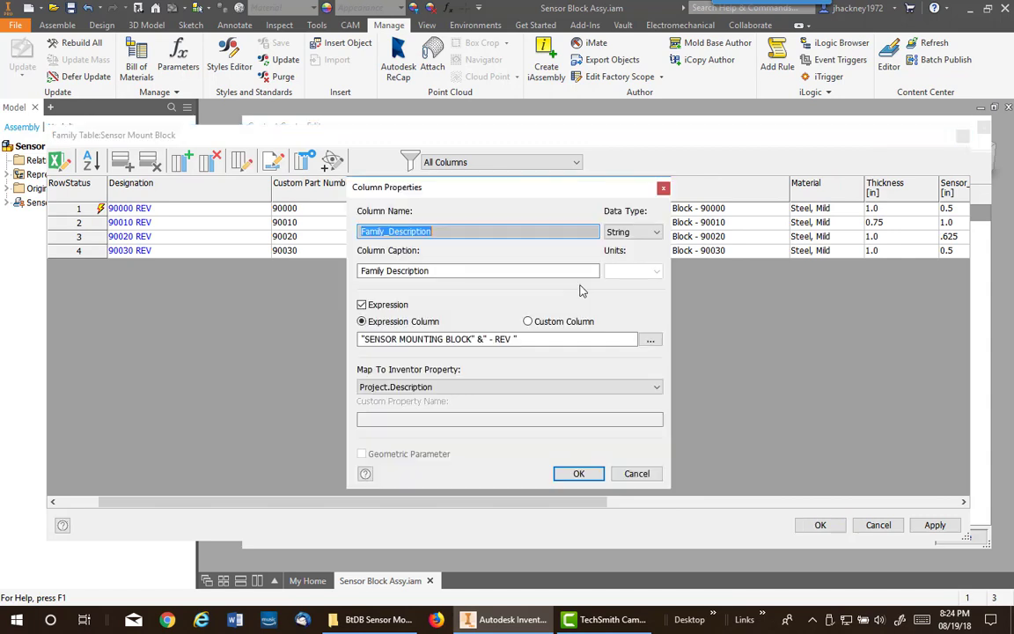
pyautogui.click(535, 339)
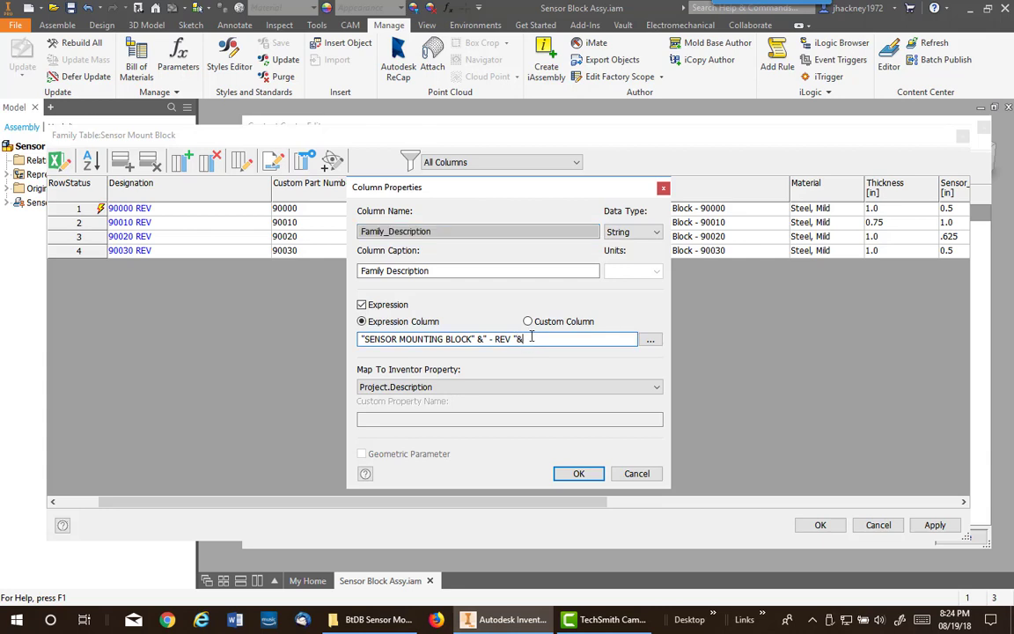
pyautogui.click(649, 339)
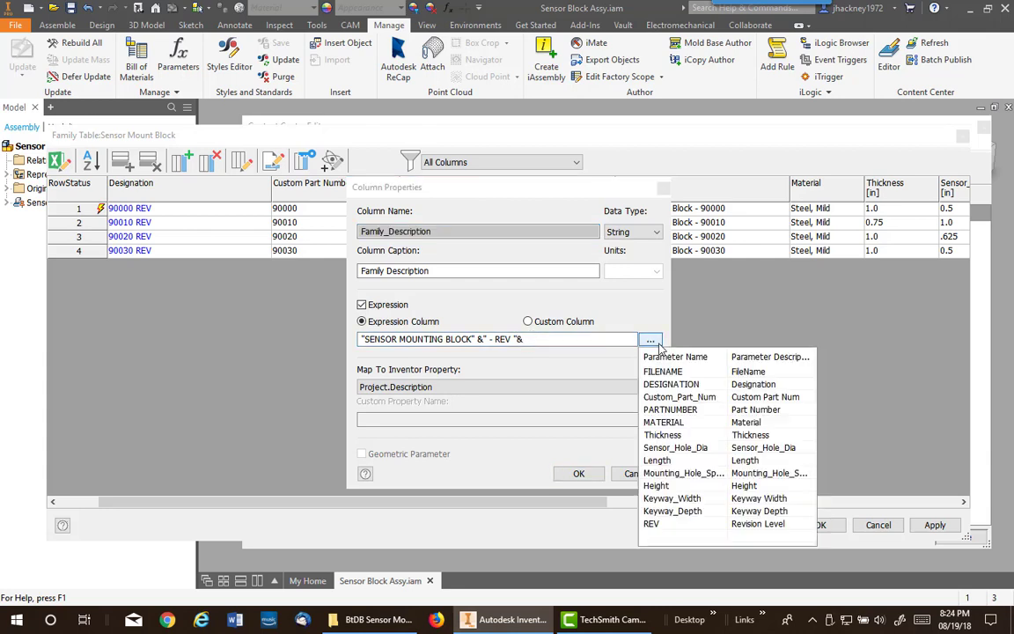
pyautogui.click(651, 524)
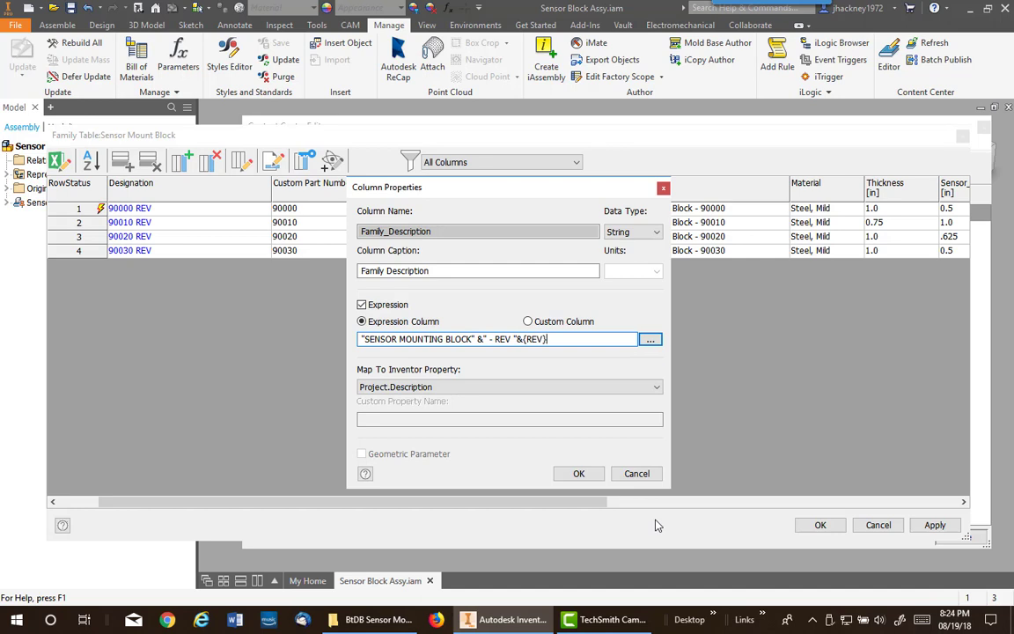
pyautogui.click(578, 473)
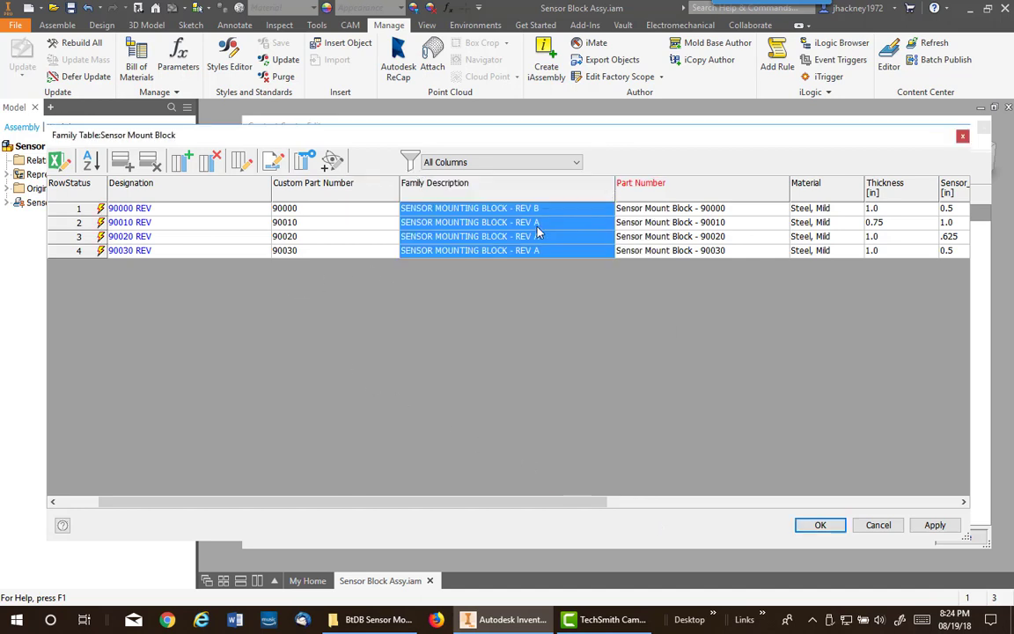
# Append the REV parameter to the Designation column expression.
pyautogui.click(323, 197)
pyautogui.rightClick(318, 198)
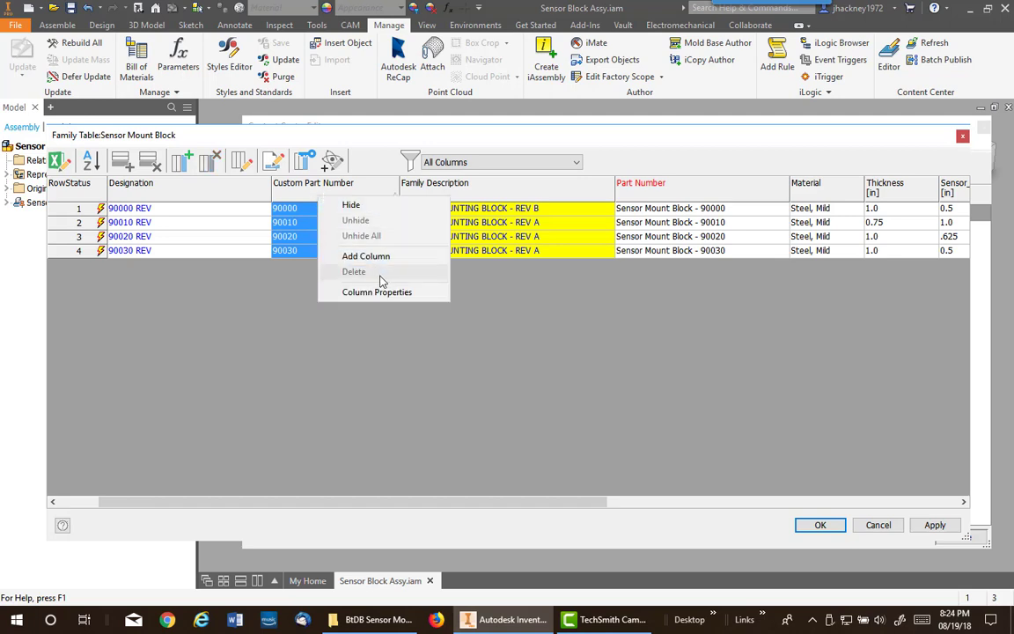
pyautogui.click(224, 198)
pyautogui.rightClick(219, 194)
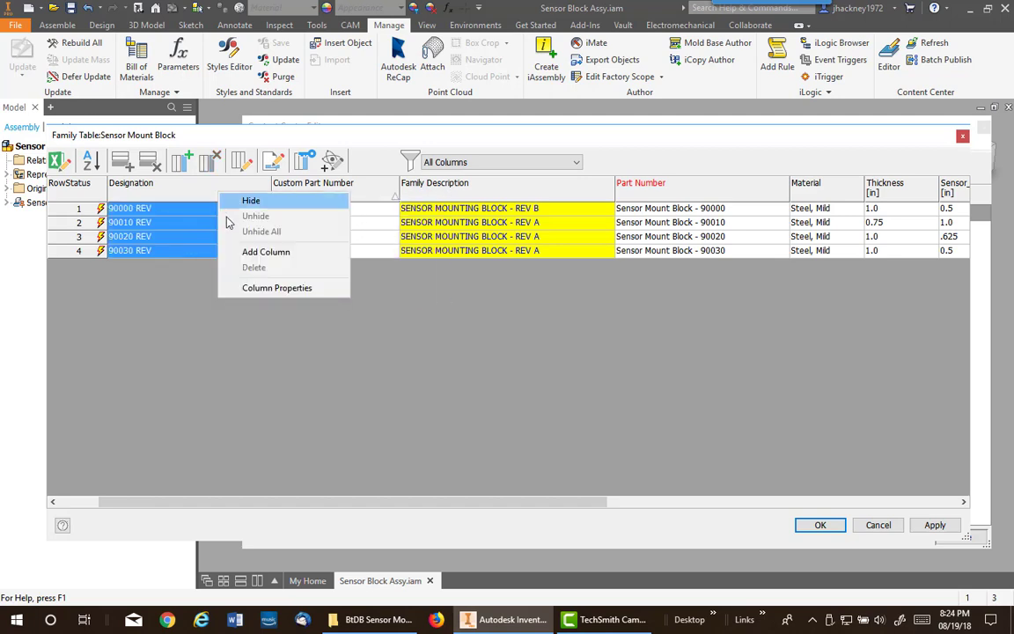
pyautogui.click(279, 291)
pyautogui.click(489, 340)
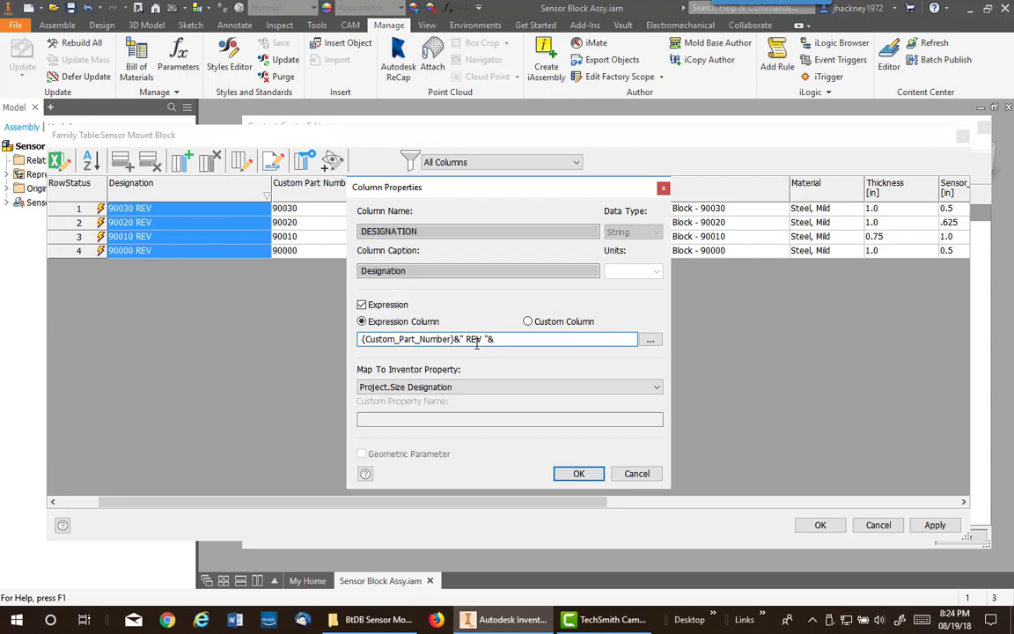
pyautogui.click(650, 339)
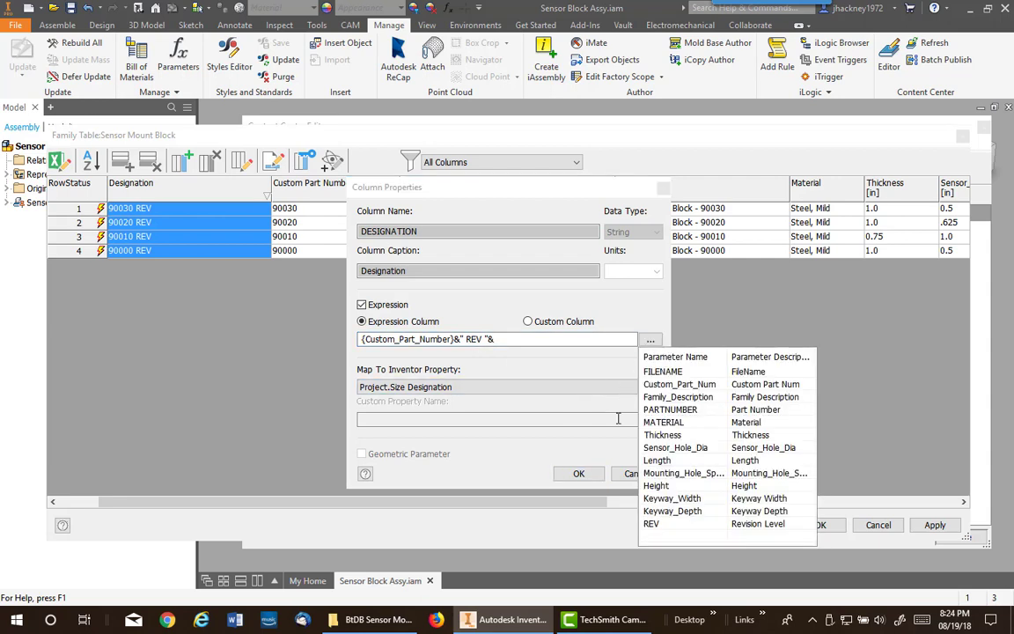
pyautogui.click(649, 525)
pyautogui.click(578, 473)
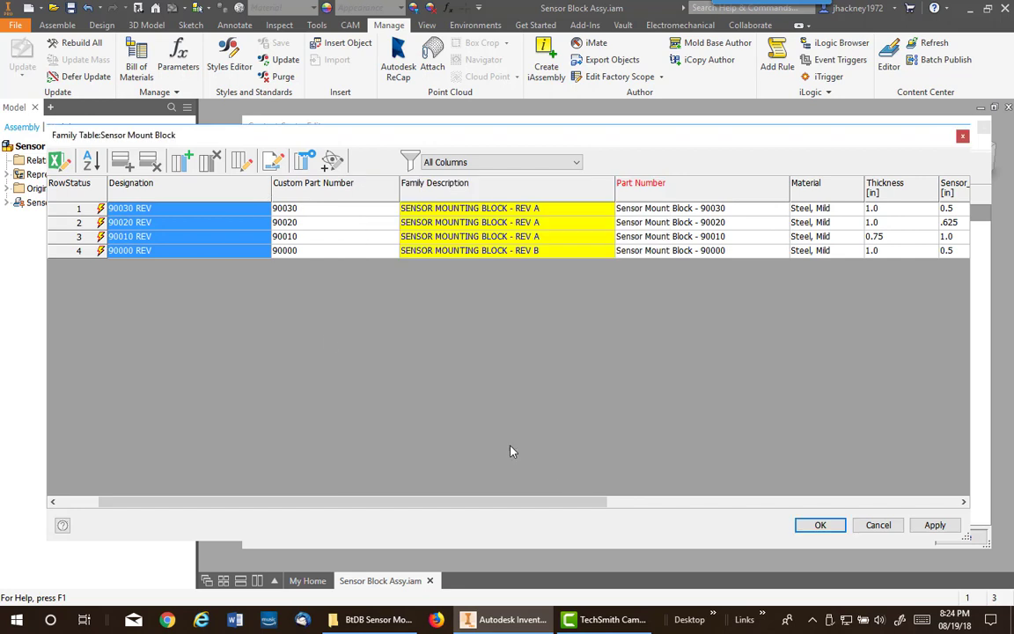
# Sort by Designation and re-add REV to its expression so designations read 90000 REV B.
pyautogui.click(224, 193)
pyautogui.rightClick(224, 194)
pyautogui.click(282, 283)
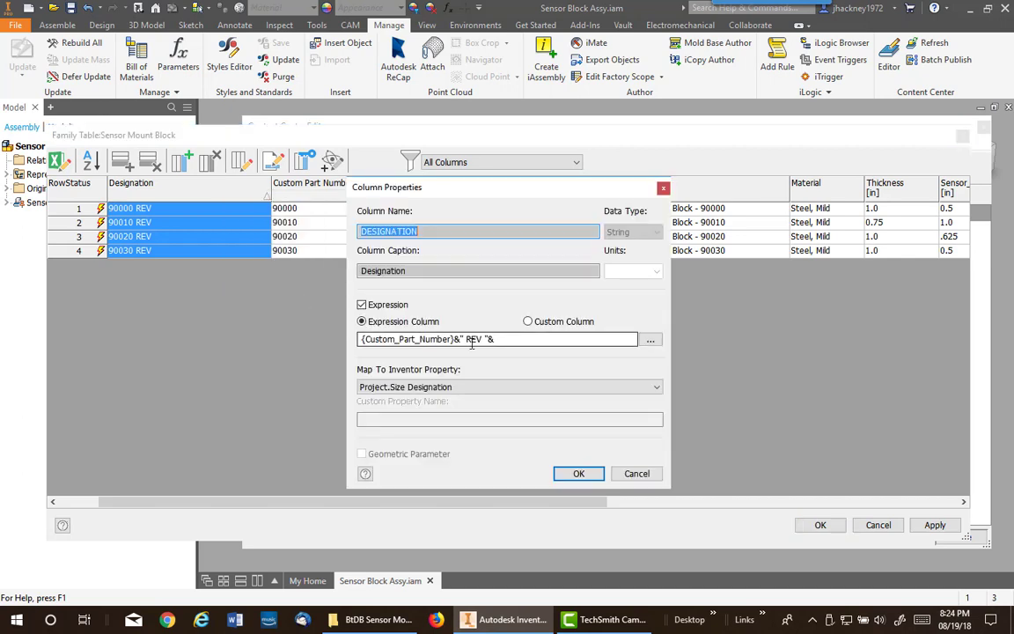
pyautogui.click(651, 340)
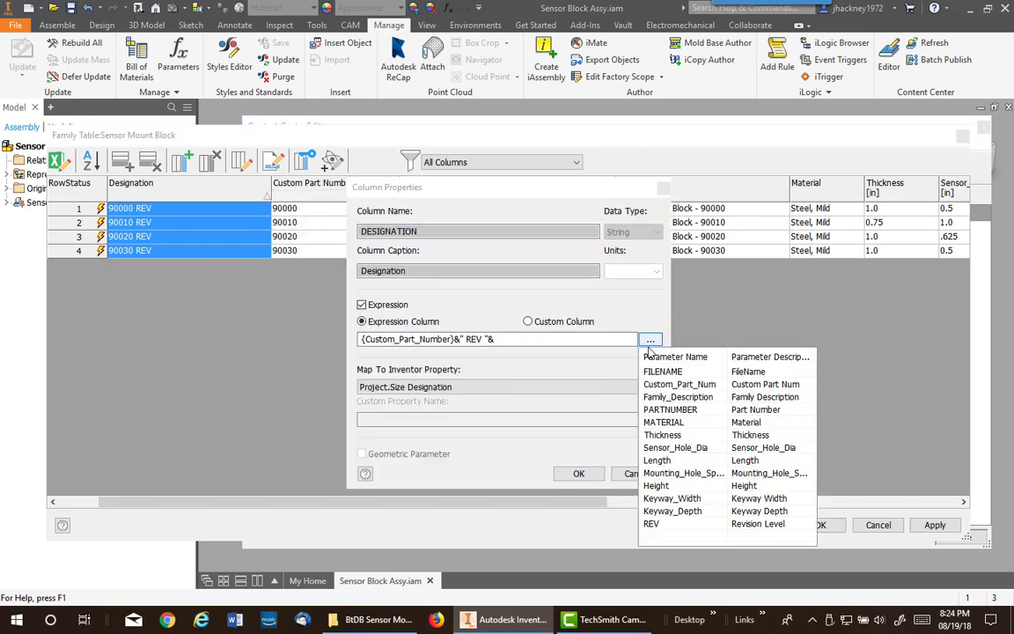
pyautogui.click(651, 524)
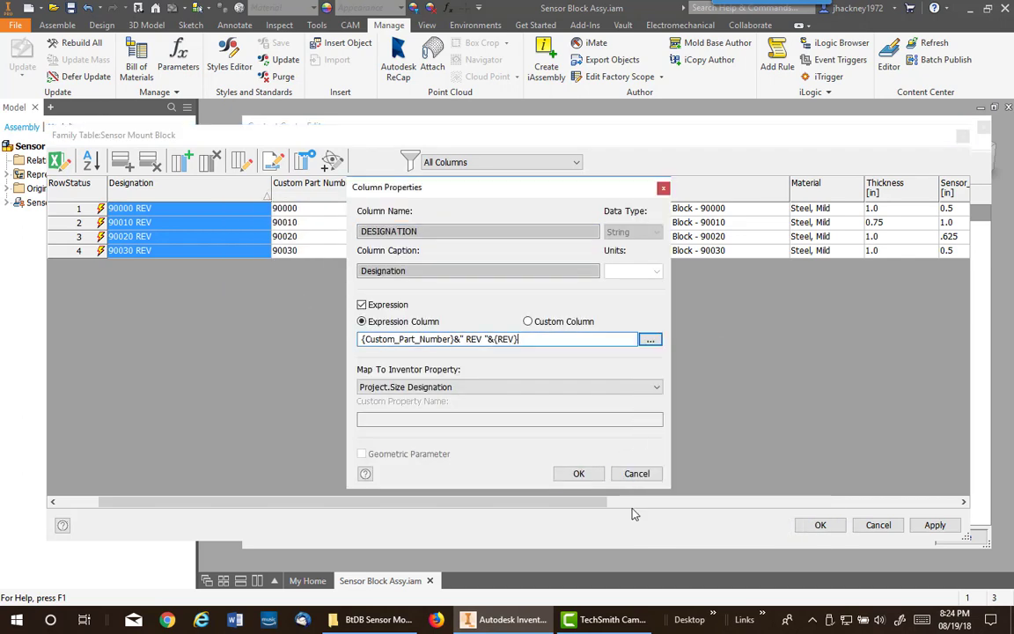
pyautogui.click(578, 474)
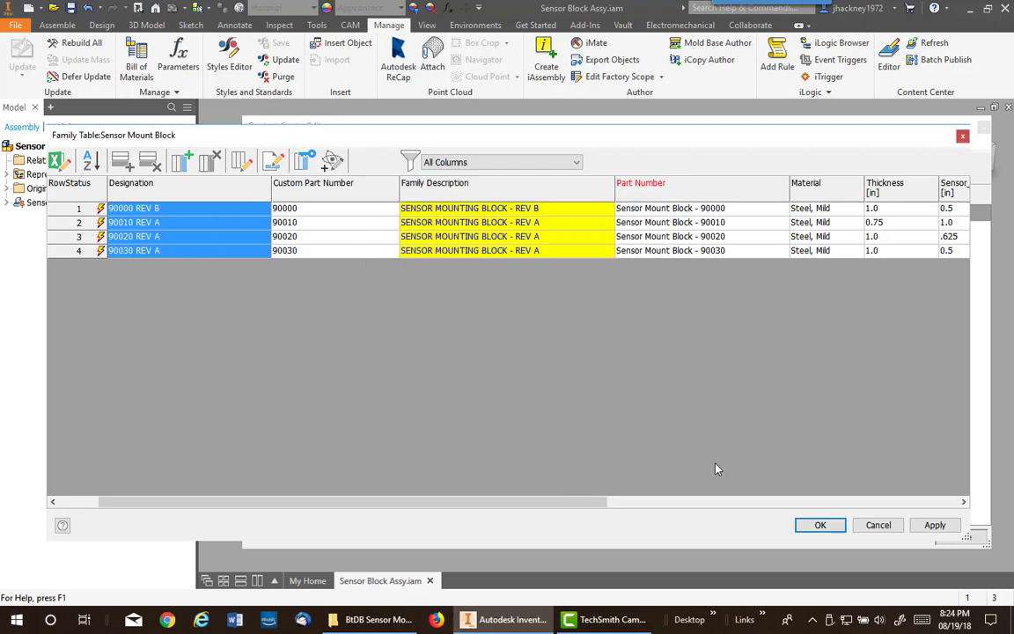
# Publish the revised Sensor Mount Block family table and close the Content Center Editor.
pyautogui.click(820, 525)
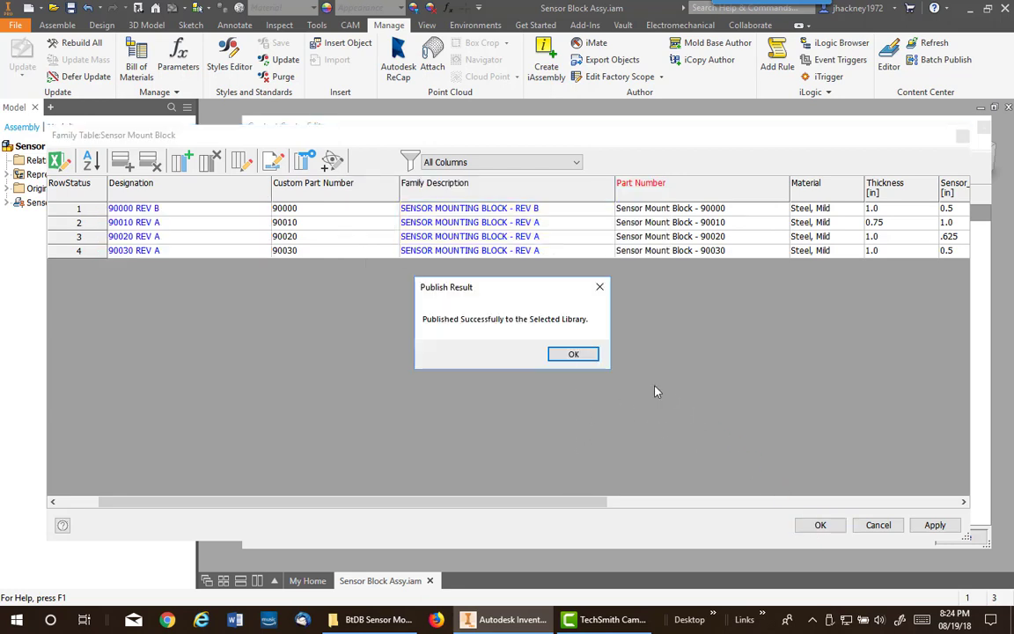
pyautogui.click(576, 355)
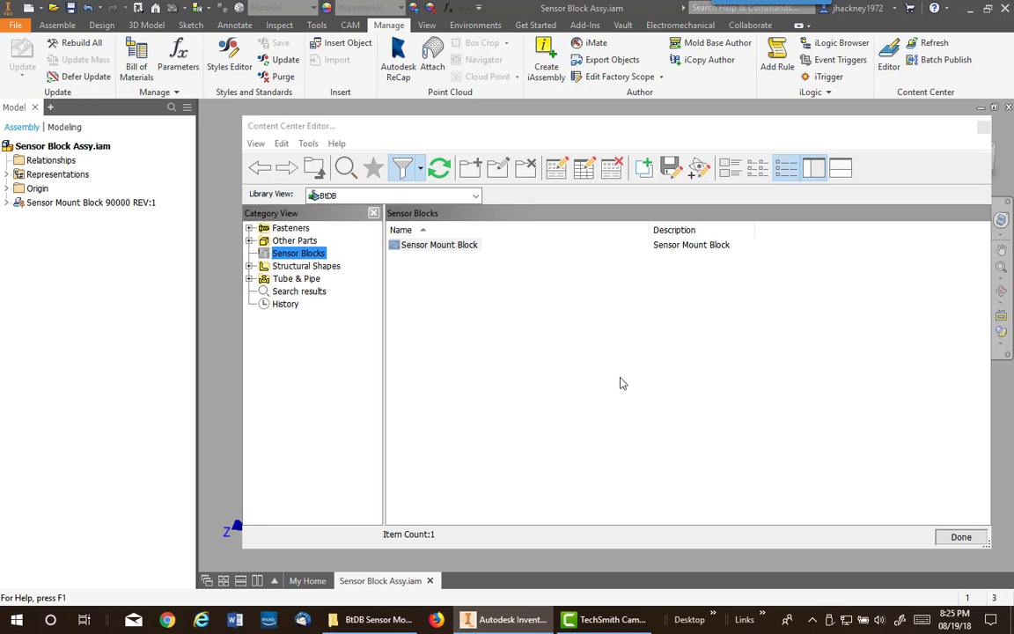
pyautogui.click(961, 536)
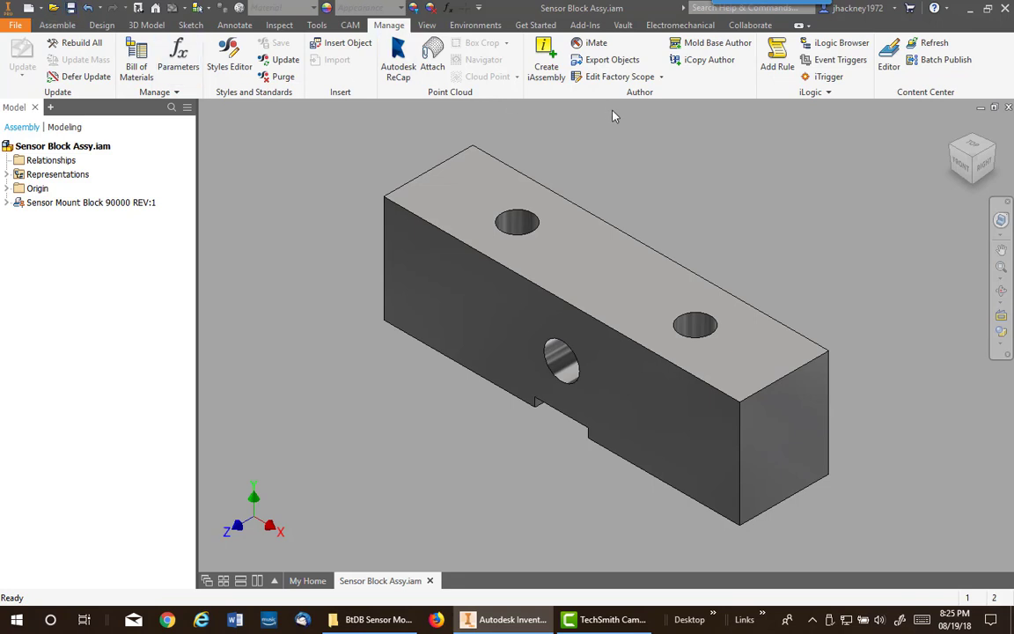
# Refresh the out-of-date Sensor Mount Block and open the log showing 1 refreshed, 0 failed.
pyautogui.click(934, 44)
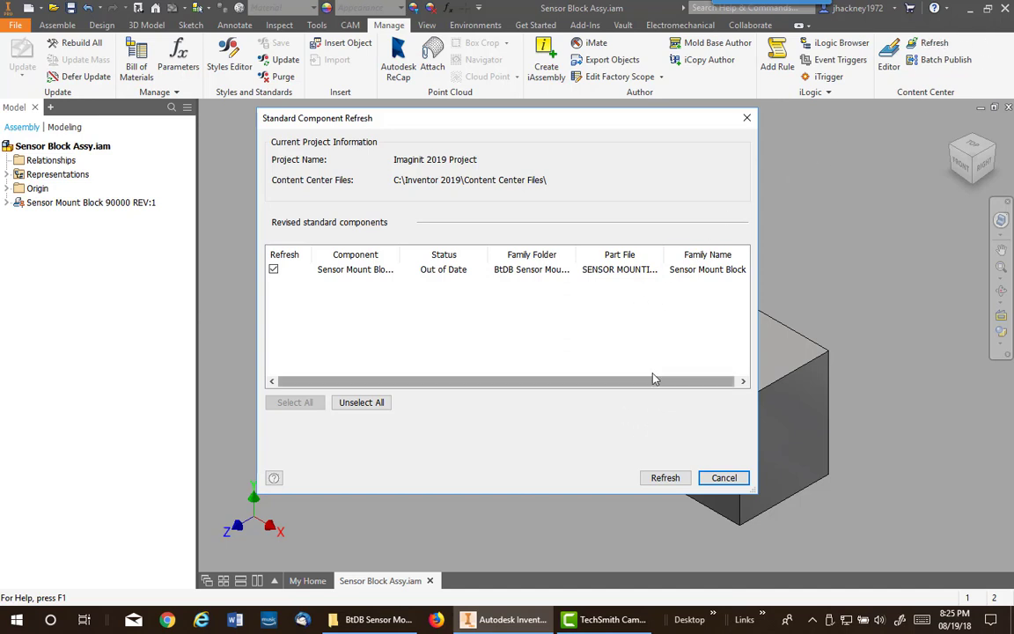
pyautogui.click(665, 477)
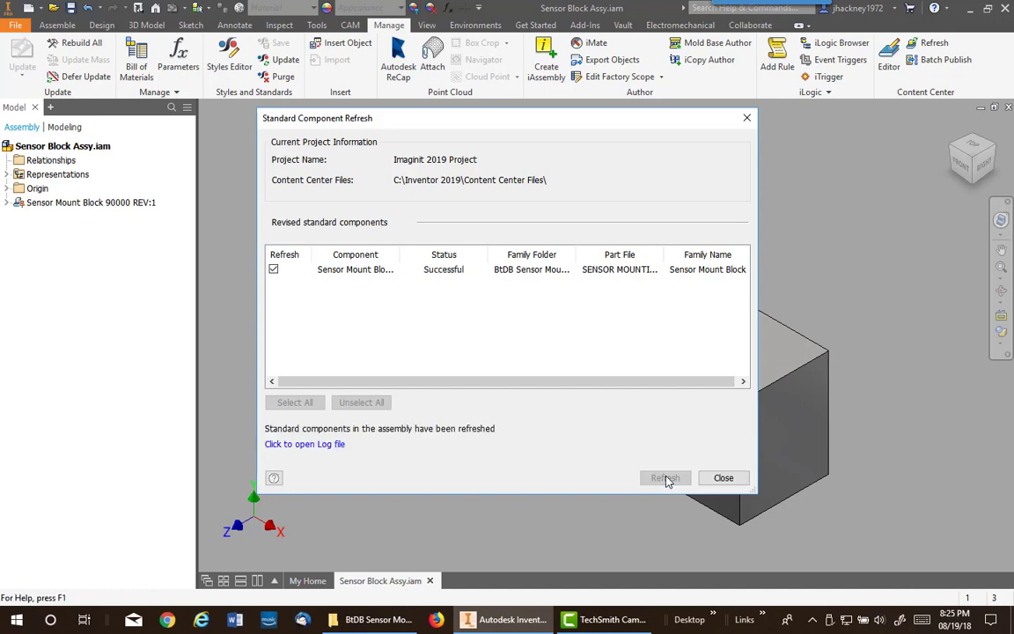
pyautogui.click(321, 445)
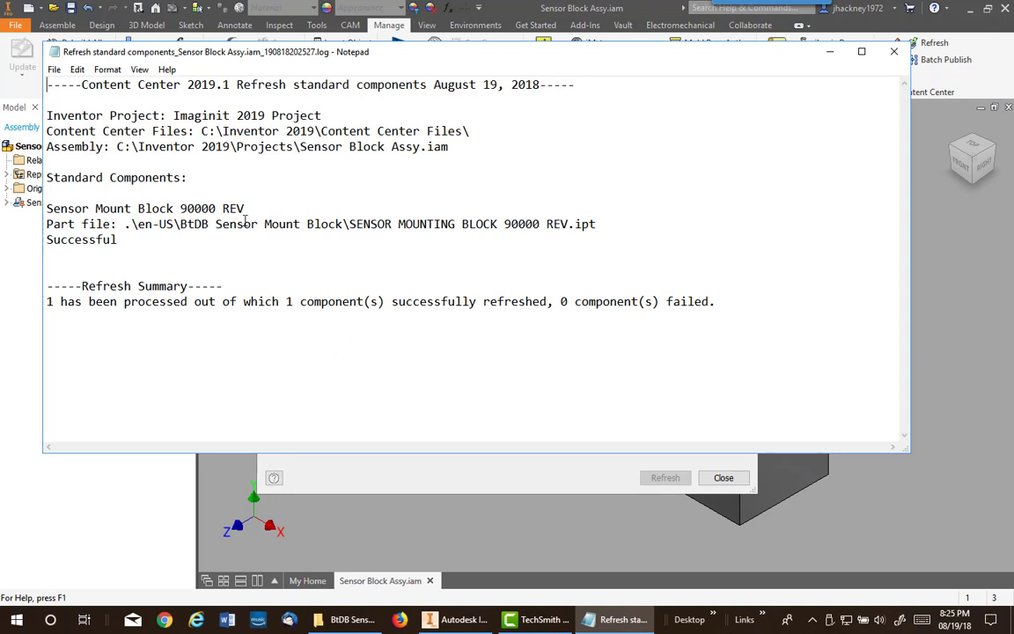
# Close the refresh log and the Standard Component Refresh dialog.
pyautogui.click(892, 54)
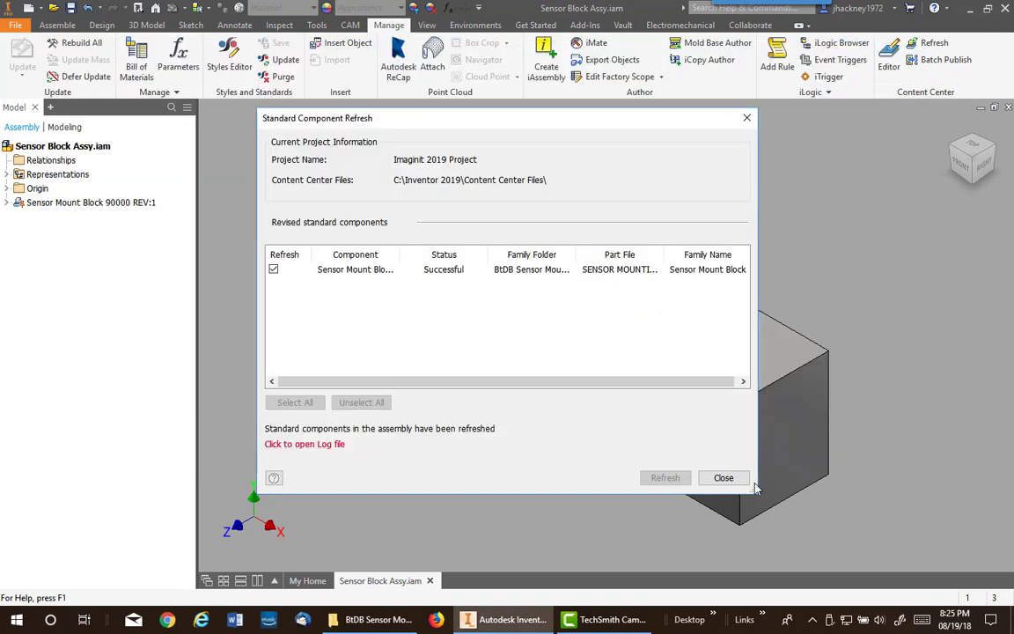
pyautogui.click(724, 477)
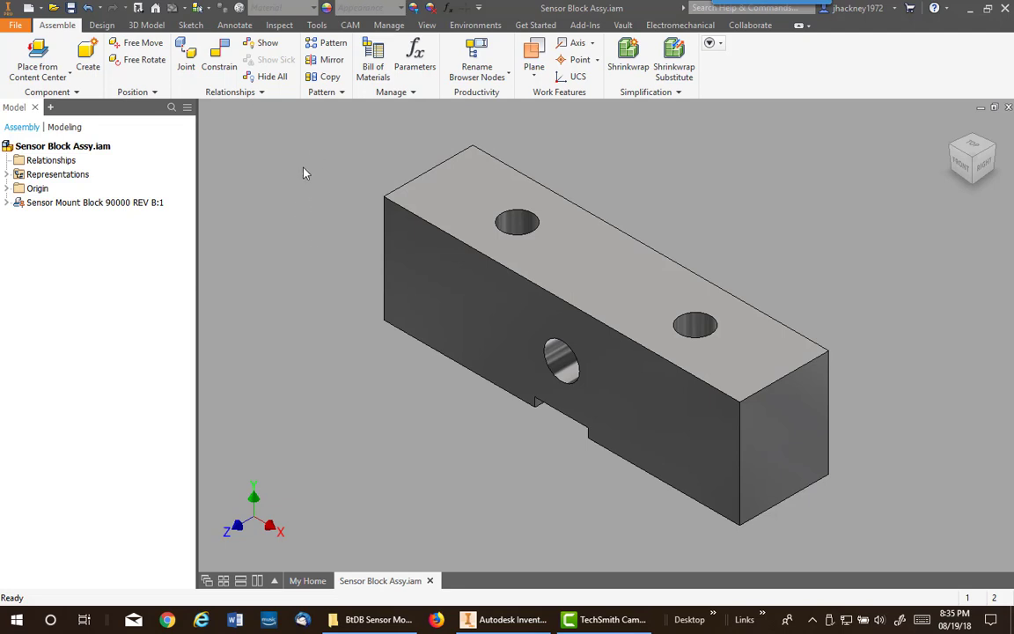
# Suppress row 1 (90000 REV B) in the Sensor Mount Block family table and publish the change.
pyautogui.click(389, 25)
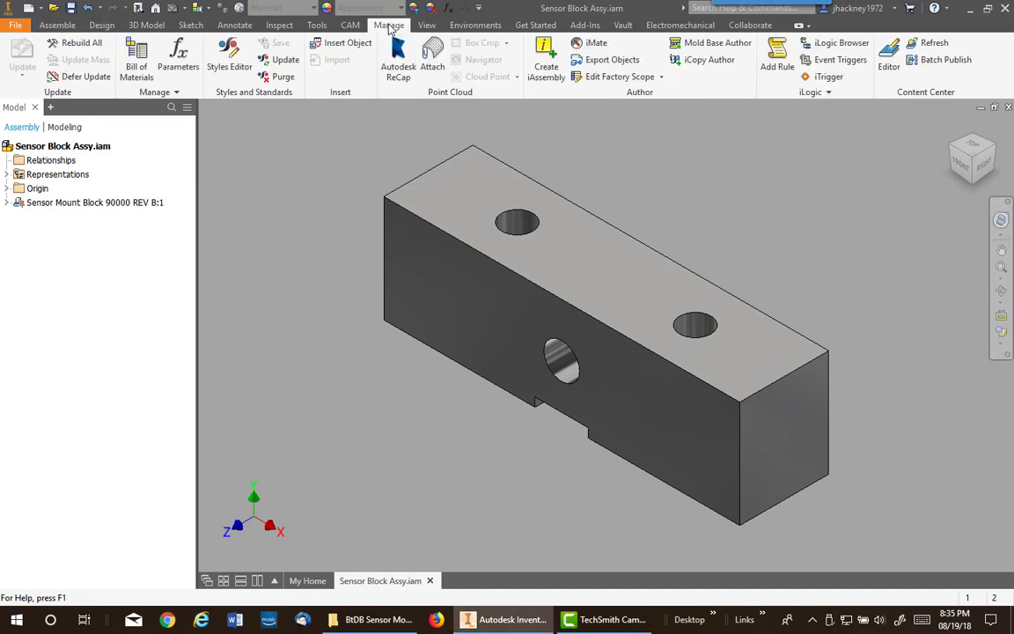
pyautogui.click(889, 60)
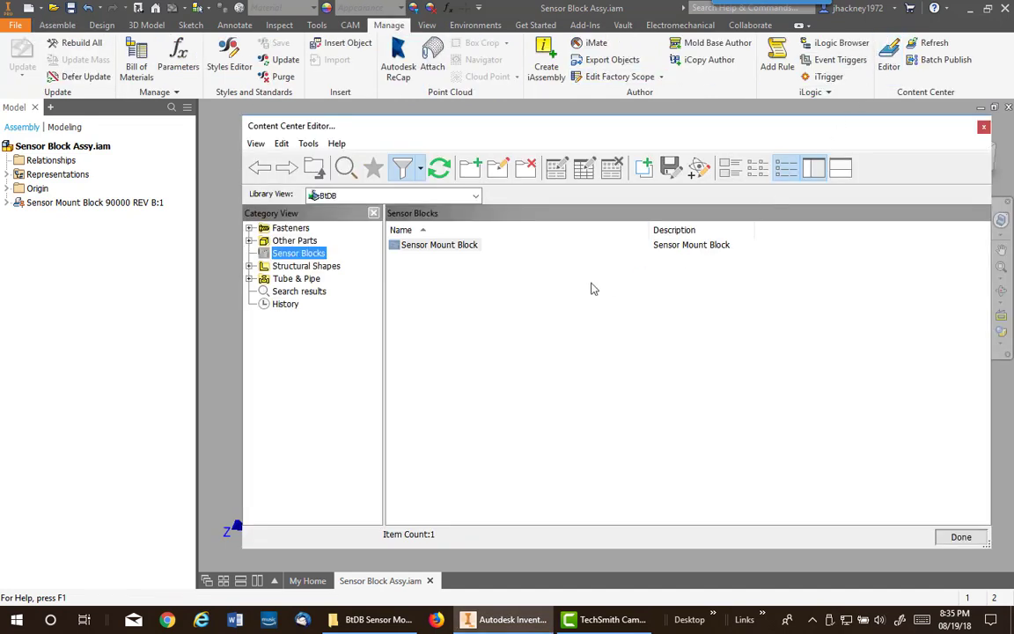
pyautogui.rightClick(437, 248)
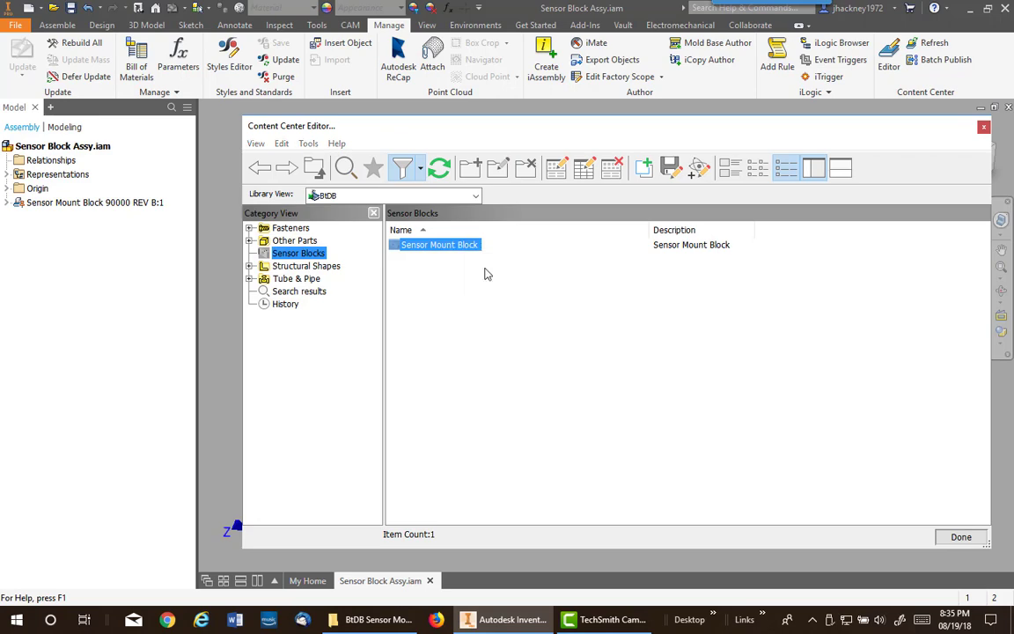
pyautogui.click(475, 266)
pyautogui.click(95, 209)
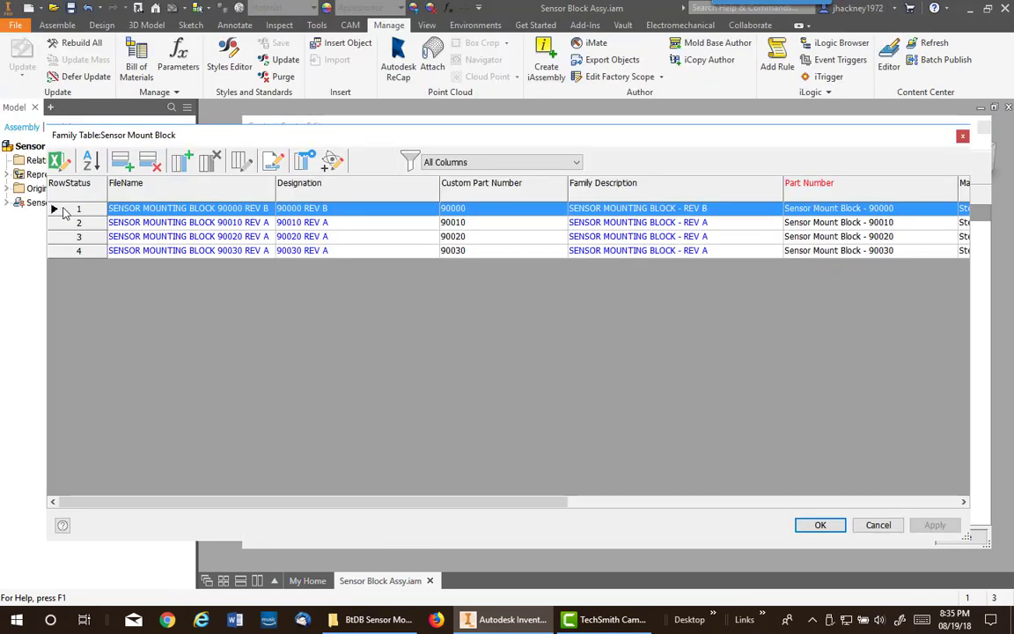
pyautogui.rightClick(64, 212)
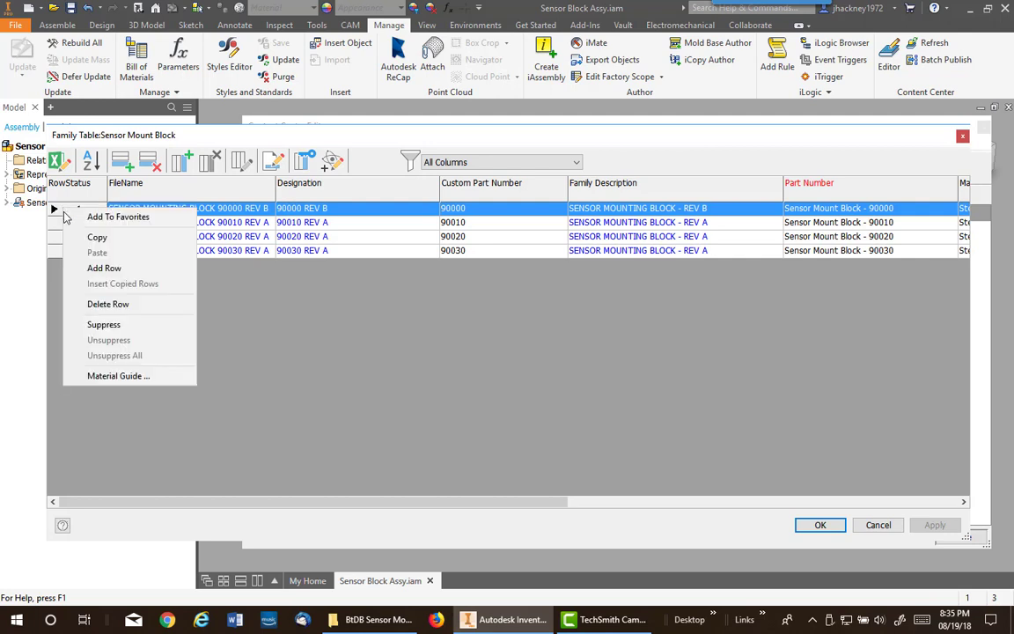
pyautogui.click(117, 324)
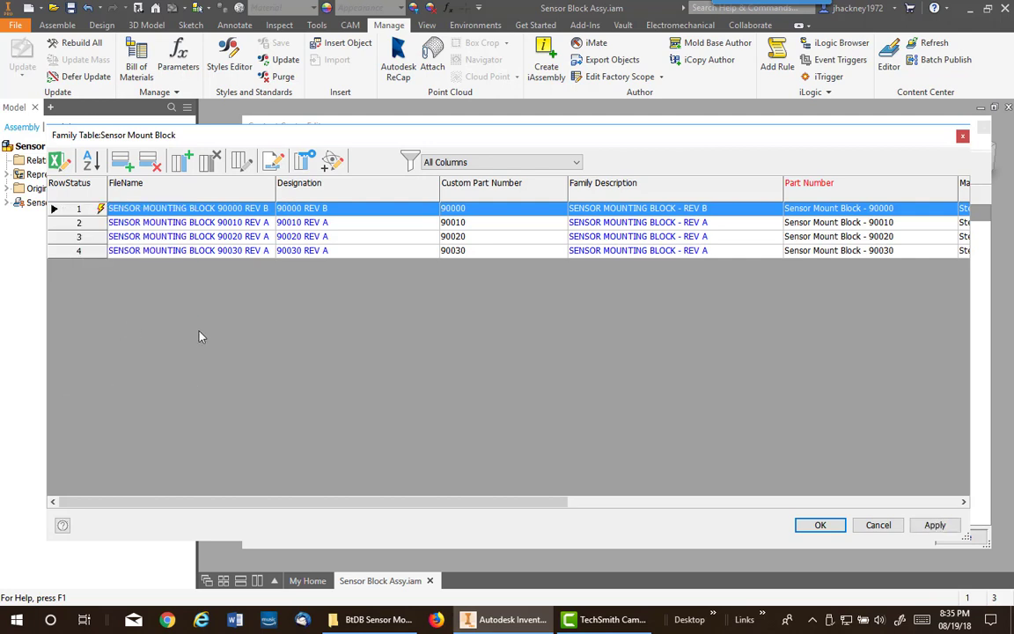
pyautogui.click(816, 525)
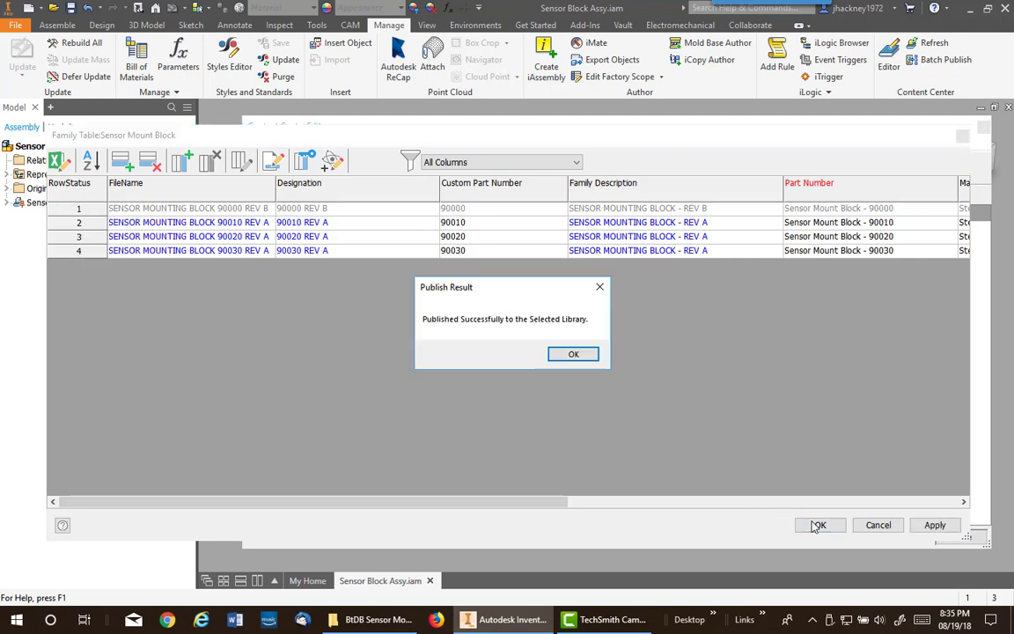
pyautogui.click(575, 354)
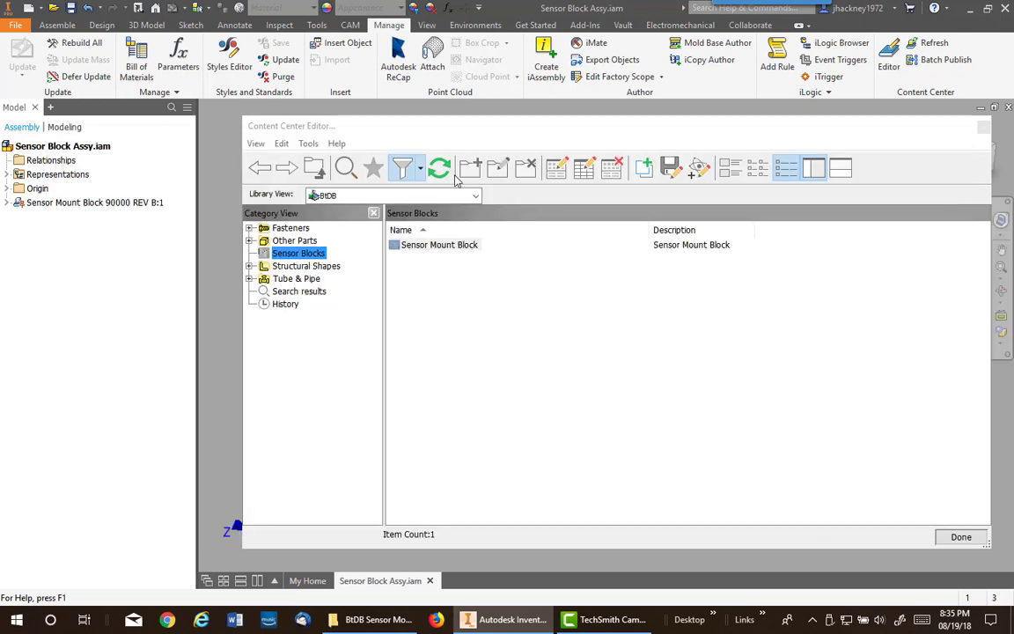
# Close the editor and confirm only sizes 90010, 90020 and 90030 are offered for placement.
pyautogui.click(960, 537)
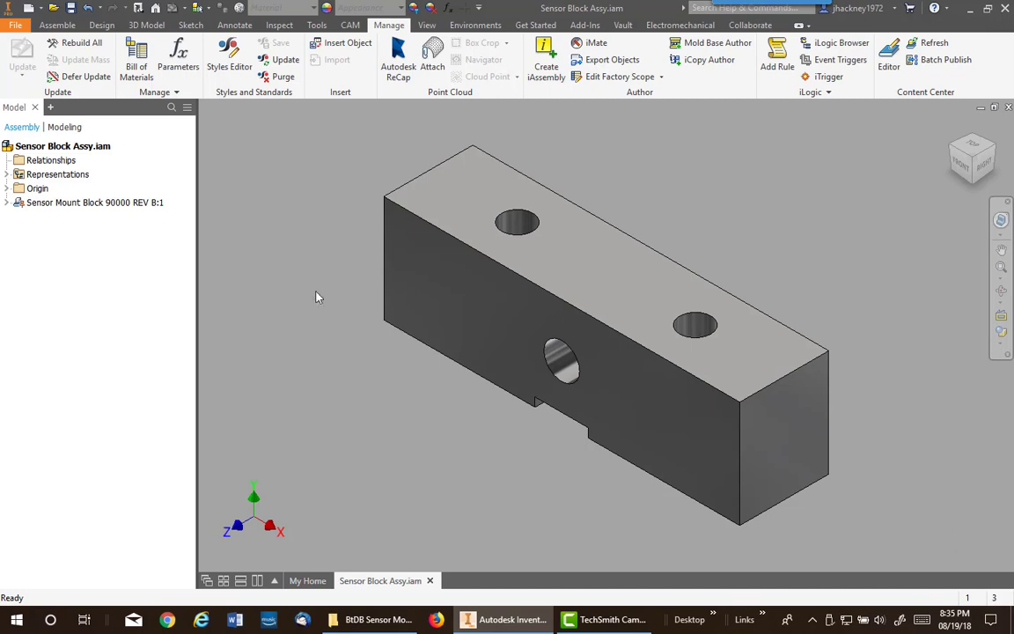
pyautogui.click(56, 25)
pyautogui.click(38, 69)
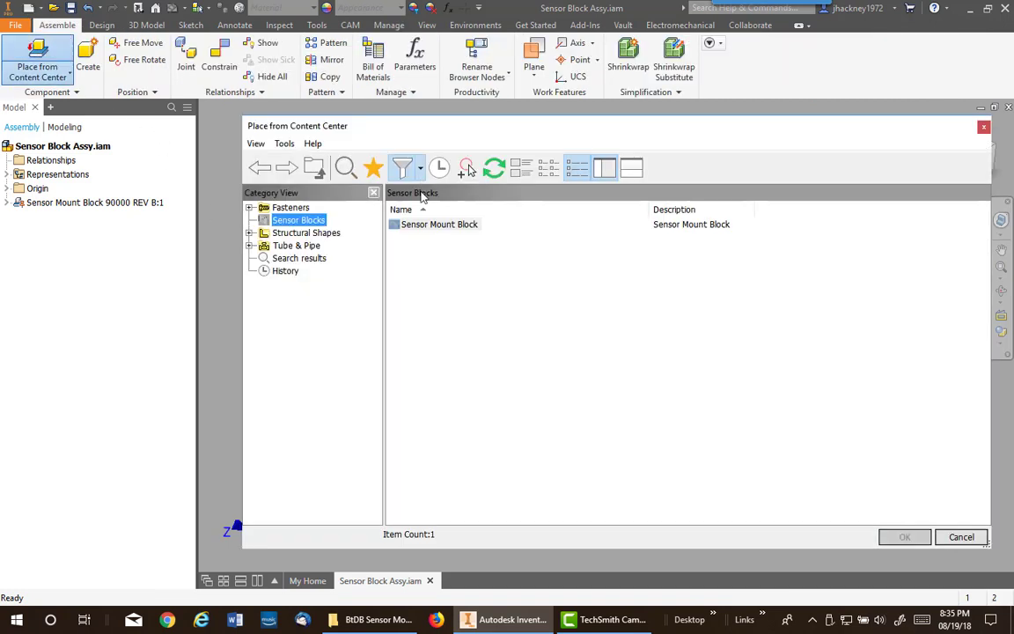
pyautogui.doubleClick(440, 225)
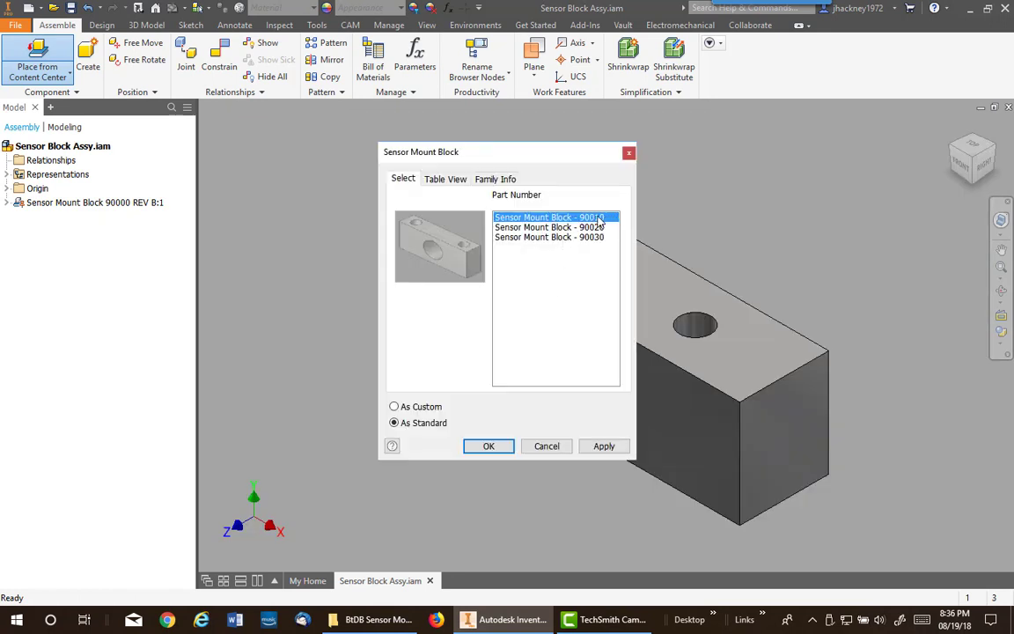
pyautogui.click(547, 446)
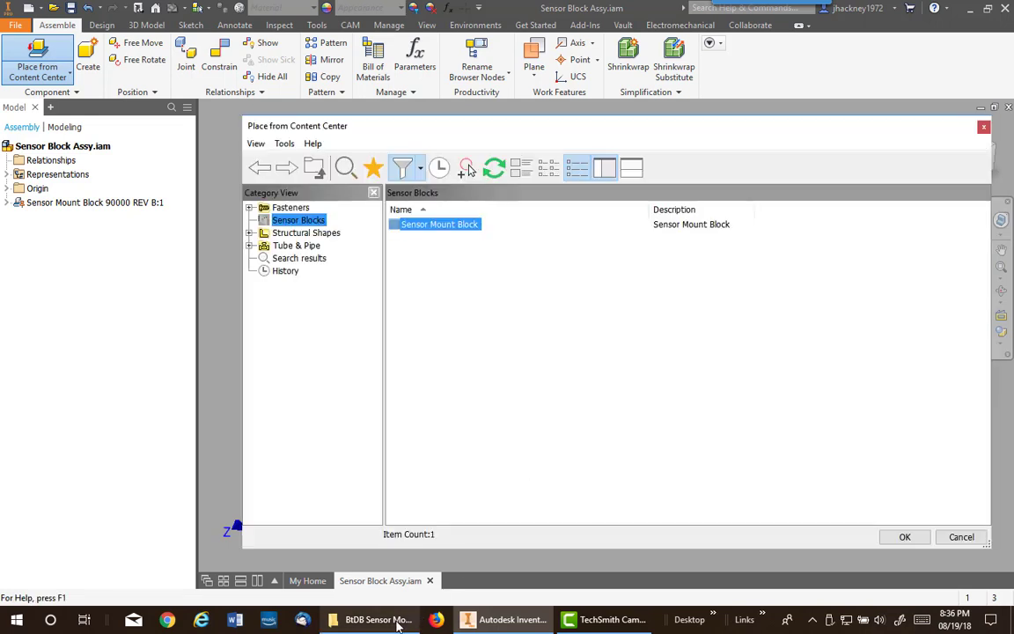
# Cancel placement and open the BtDB Sensor Mount Block folder, selecting SENSOR MOUNTING BLOCK 90000 REV.ipt.
pyautogui.moveTo(397, 622)
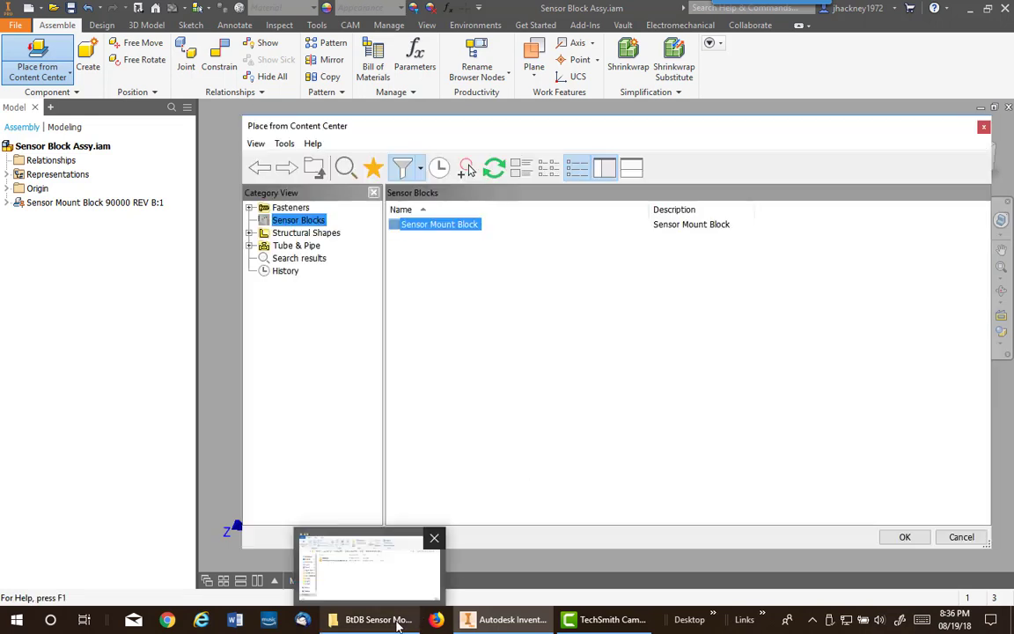
pyautogui.click(960, 537)
pyautogui.click(368, 621)
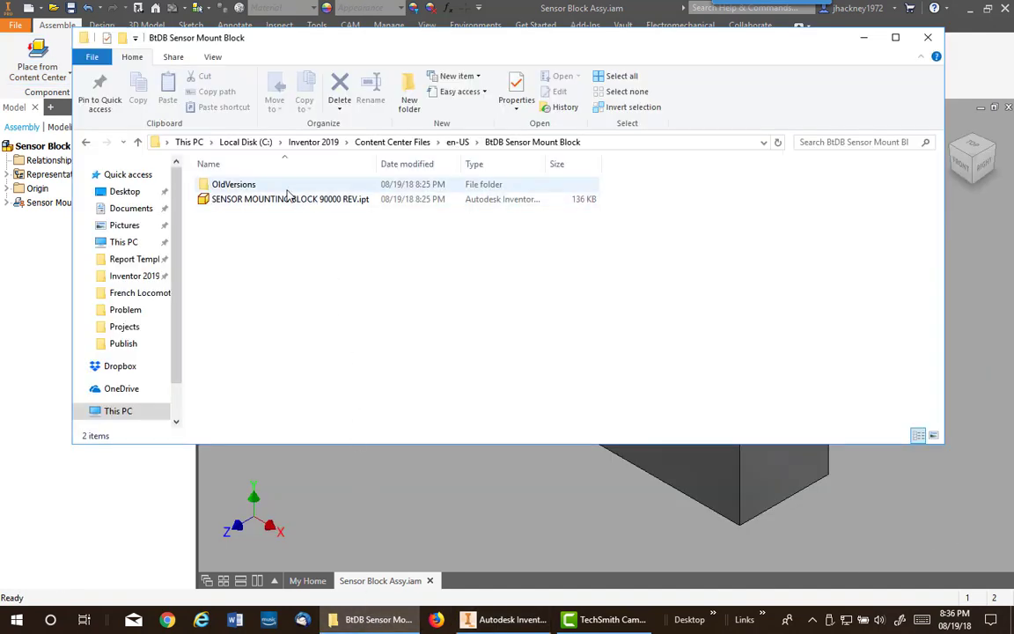
pyautogui.click(257, 201)
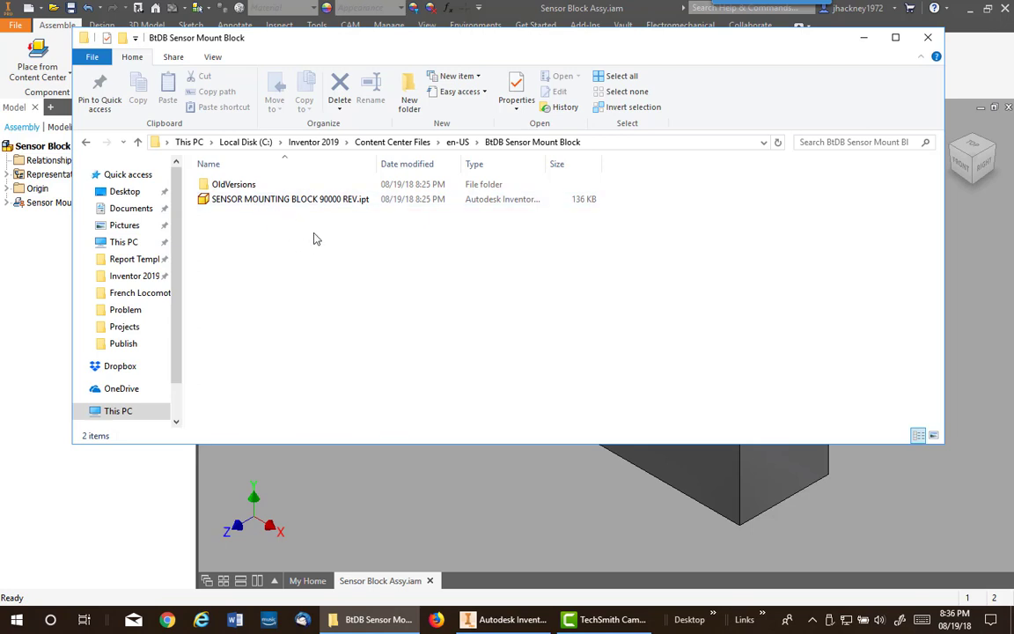
# Close the Sensor Mount Block folder window to return to Sensor Block Assy.iam.
pyautogui.click(929, 39)
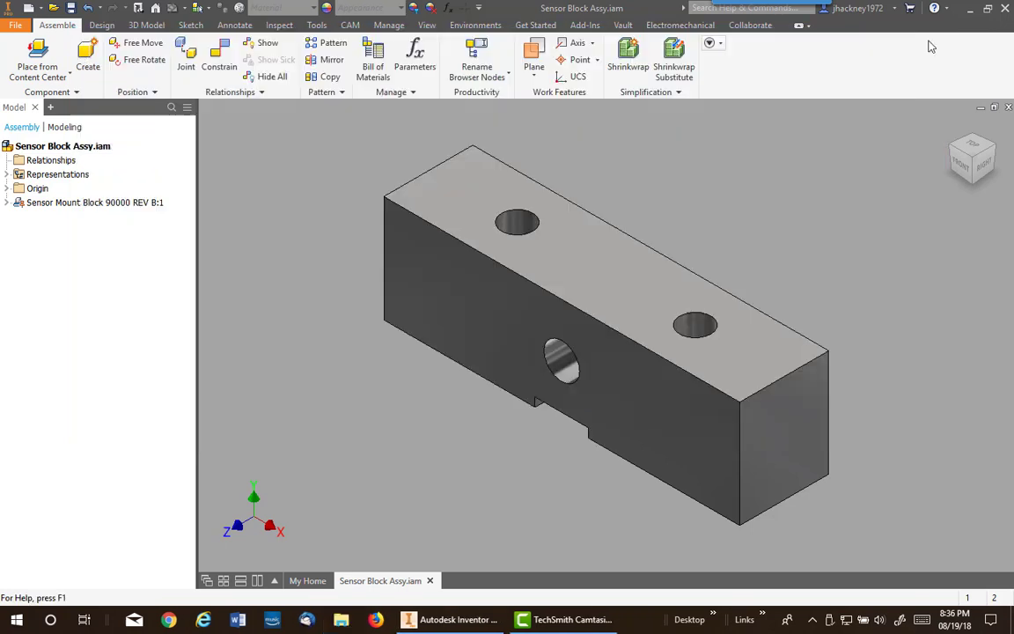